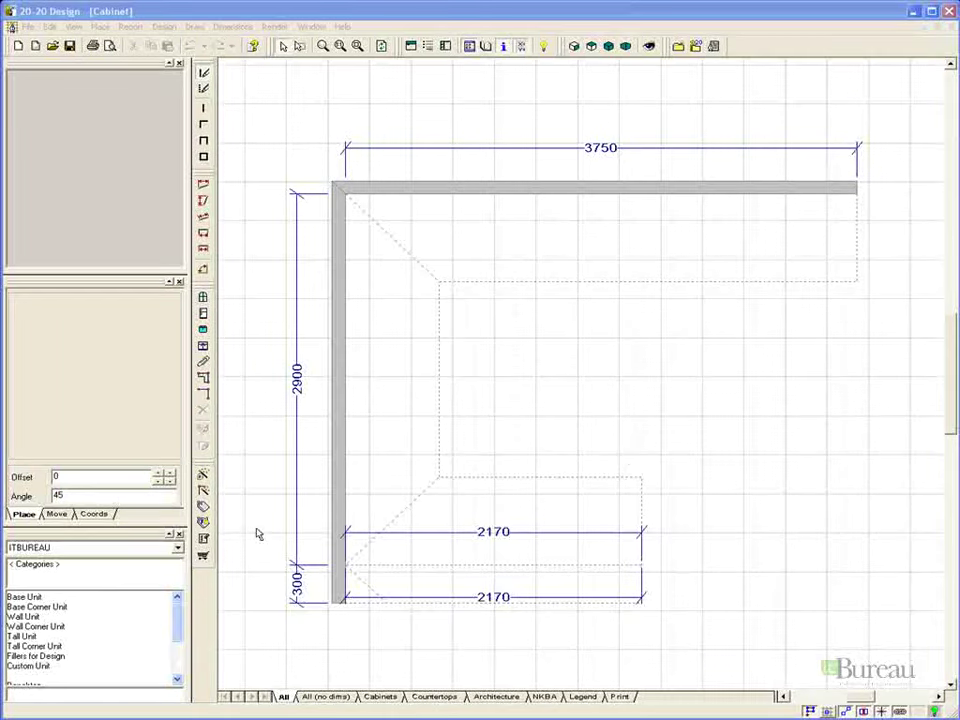
- Drill into Base Corner Unit > Base Corner 90 Unit > Base Corner 90 Deg. Unit to list BC80L–BC105L
double_click(16, 607)
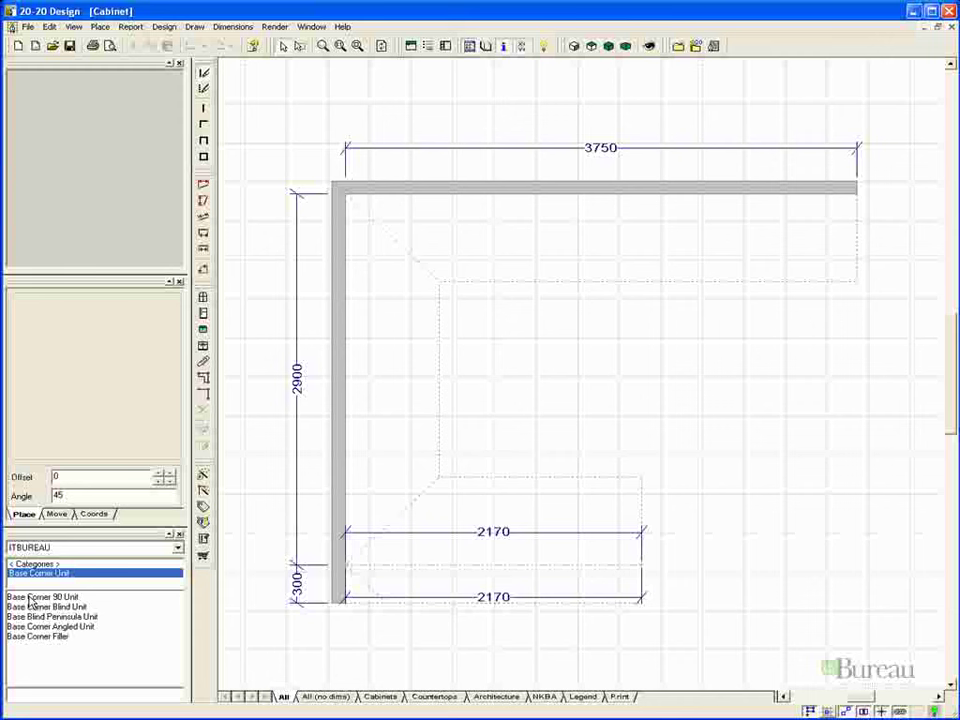
double_click(30, 598)
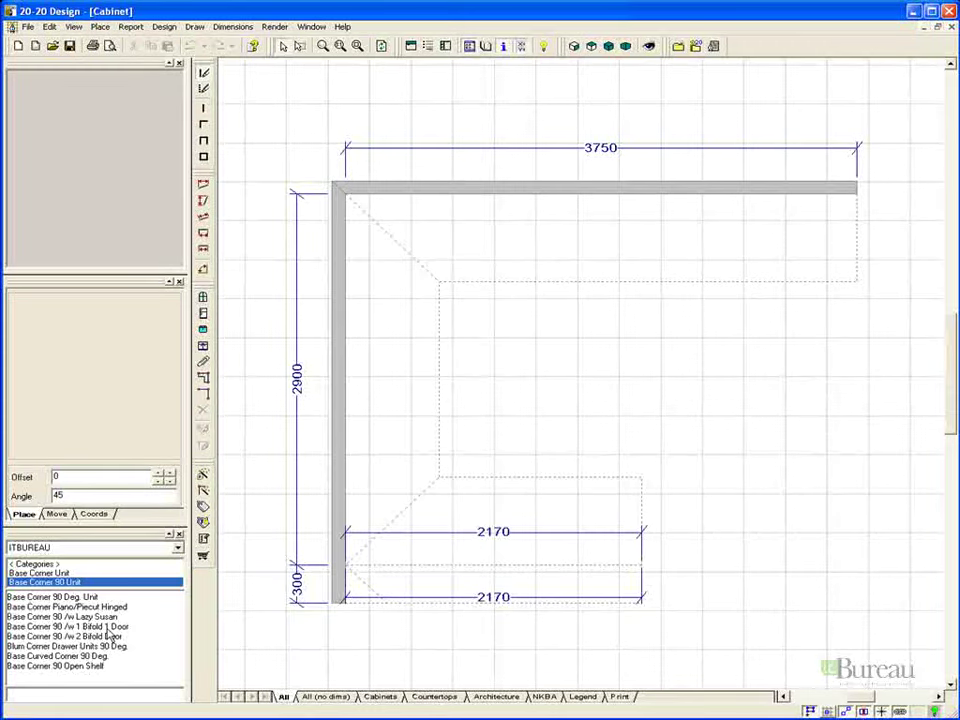
double_click(90, 598)
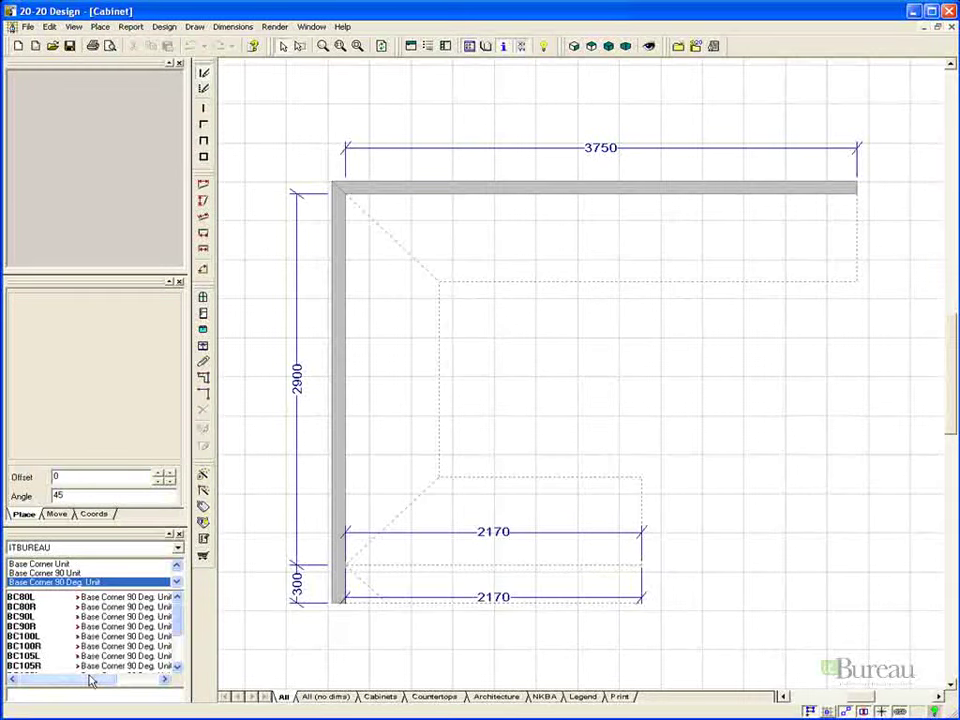
- Preview the BC80L corner cabinet, orbiting it and showing it as wireframe with shelves
left_click_drag(90, 681, 122, 683)
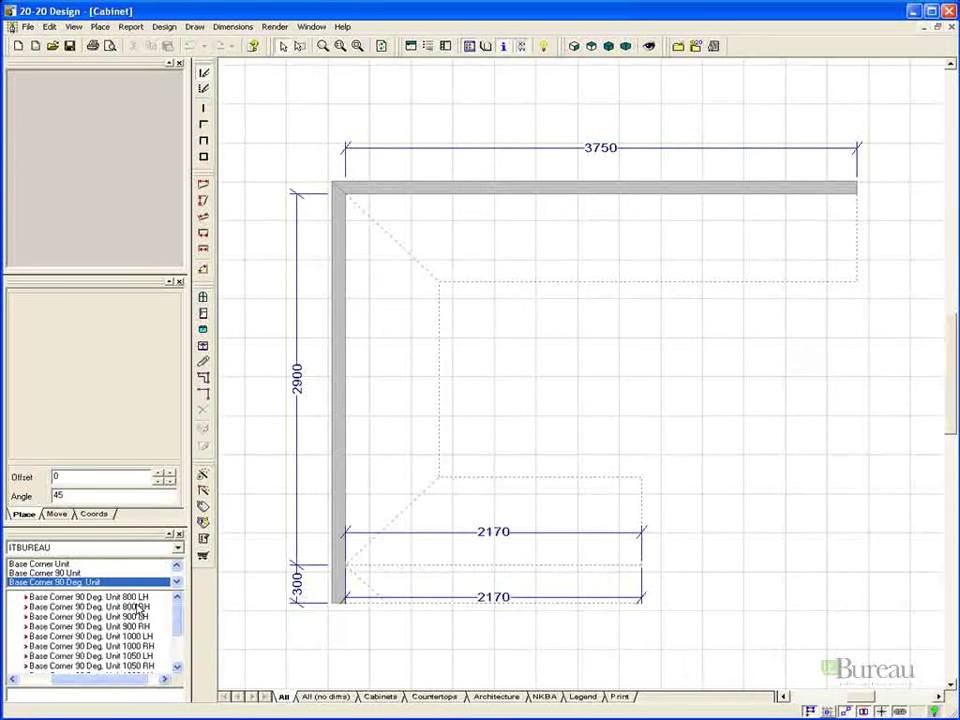
left_click_drag(133, 678, 86, 680)
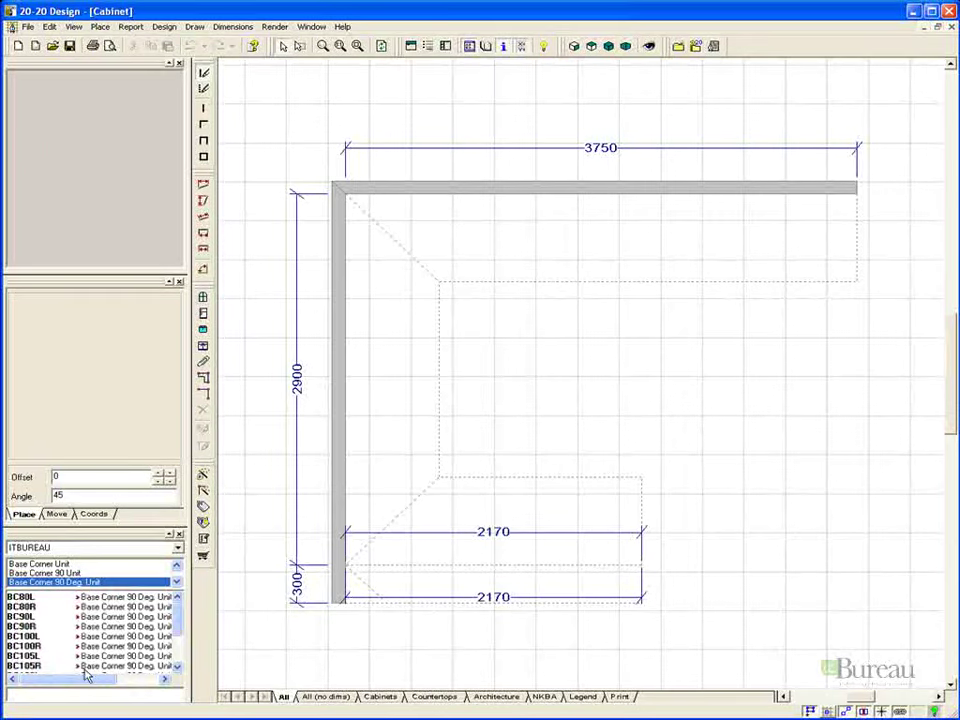
left_click(34, 601)
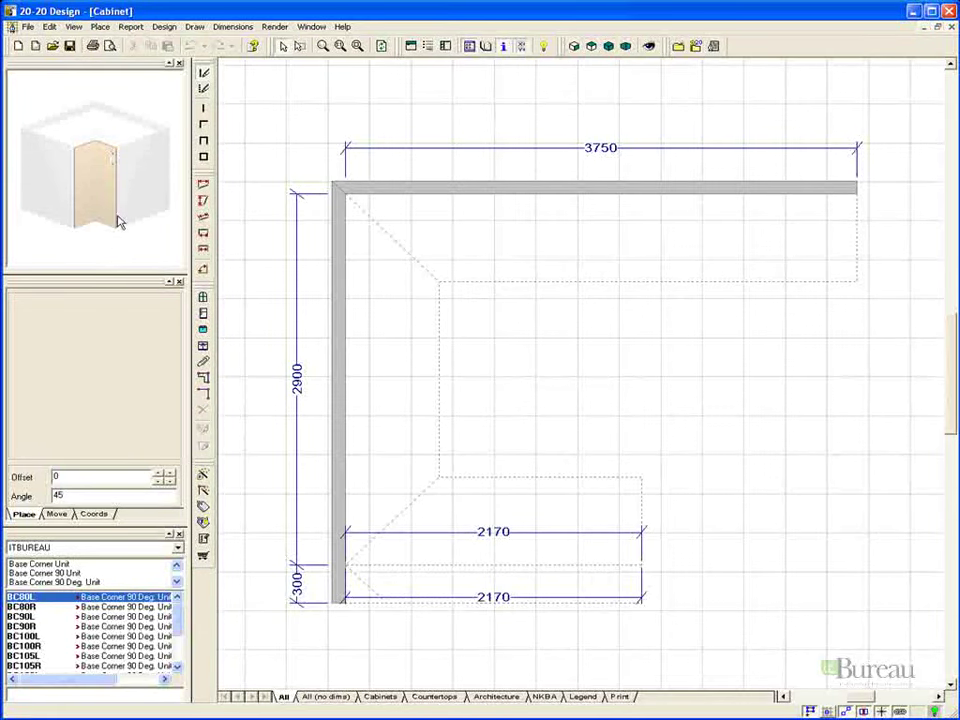
mouse_move(118, 214)
left_mouse_down()
mouse_move(111, 197)
mouse_move(139, 129)
mouse_move(162, 145)
mouse_move(161, 182)
mouse_move(129, 214)
mouse_move(64, 186)
mouse_move(71, 153)
mouse_move(103, 208)
mouse_move(122, 214)
mouse_move(98, 200)
mouse_move(111, 192)
left_mouse_up()
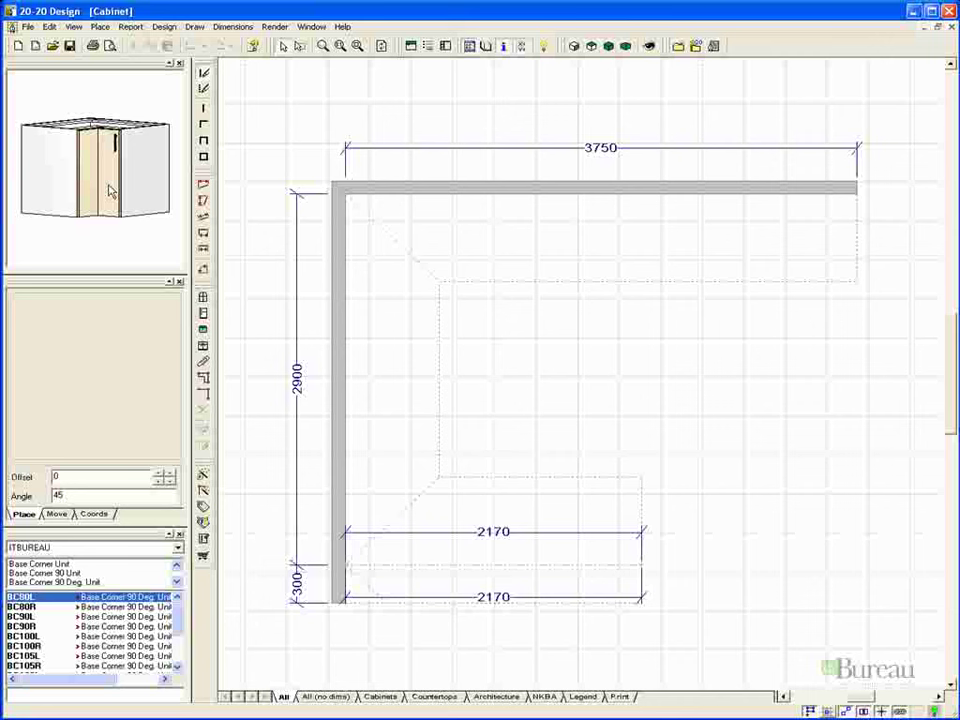
left_click(111, 192)
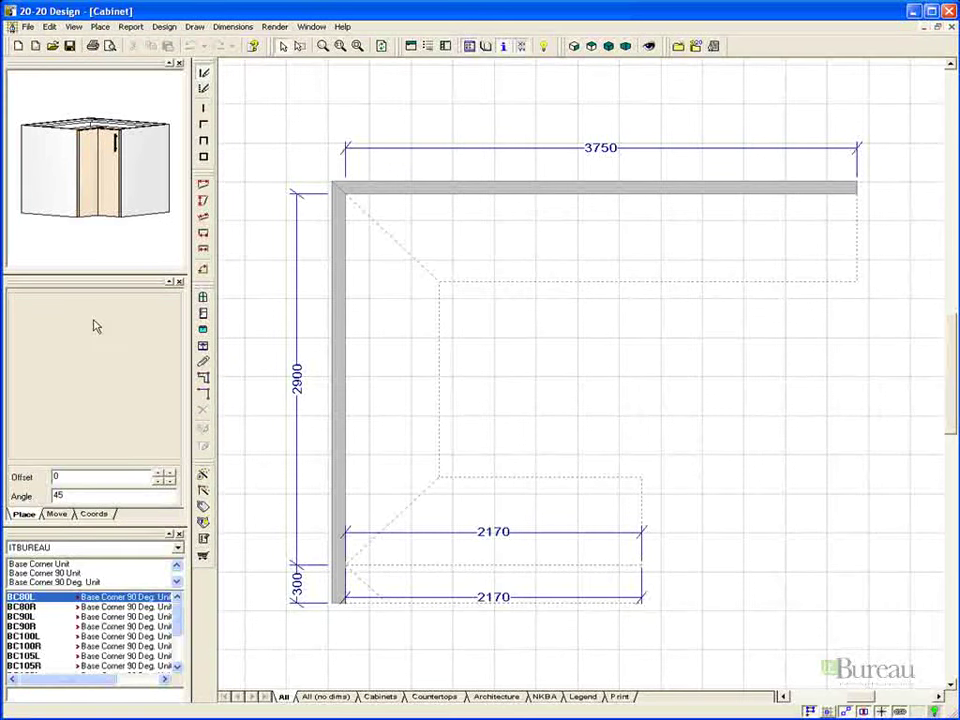
- Scroll the list and step through the corner cabinet sizes from BC80R, settling on BC90L
left_click(177, 666)
left_click(177, 666)
left_click(177, 666)
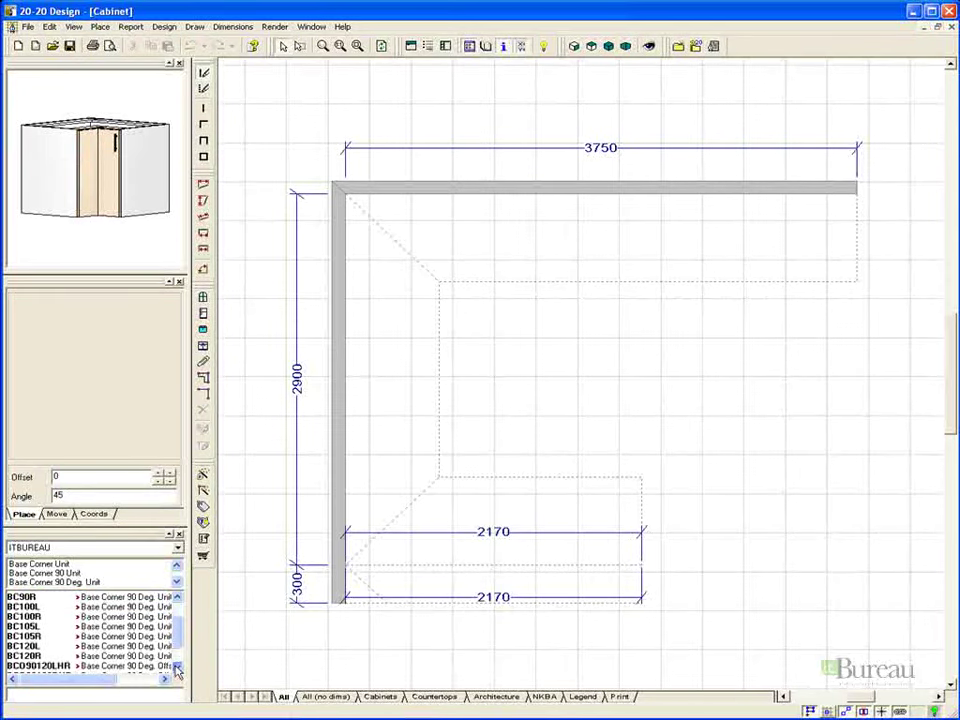
left_click(177, 666)
left_click(177, 666)
left_click_drag(177, 666, 177, 630)
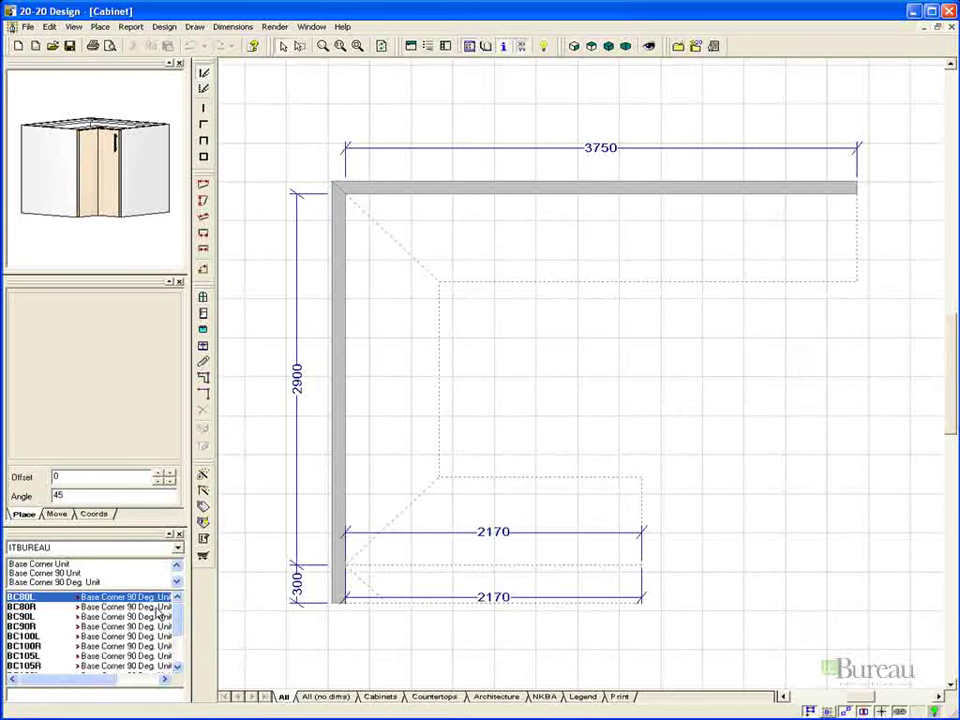
left_click(158, 607)
key("Down")
key("Down")
key("Down")
key("Down")
key("Down")
key("Down")
key("Down")
key("Down")
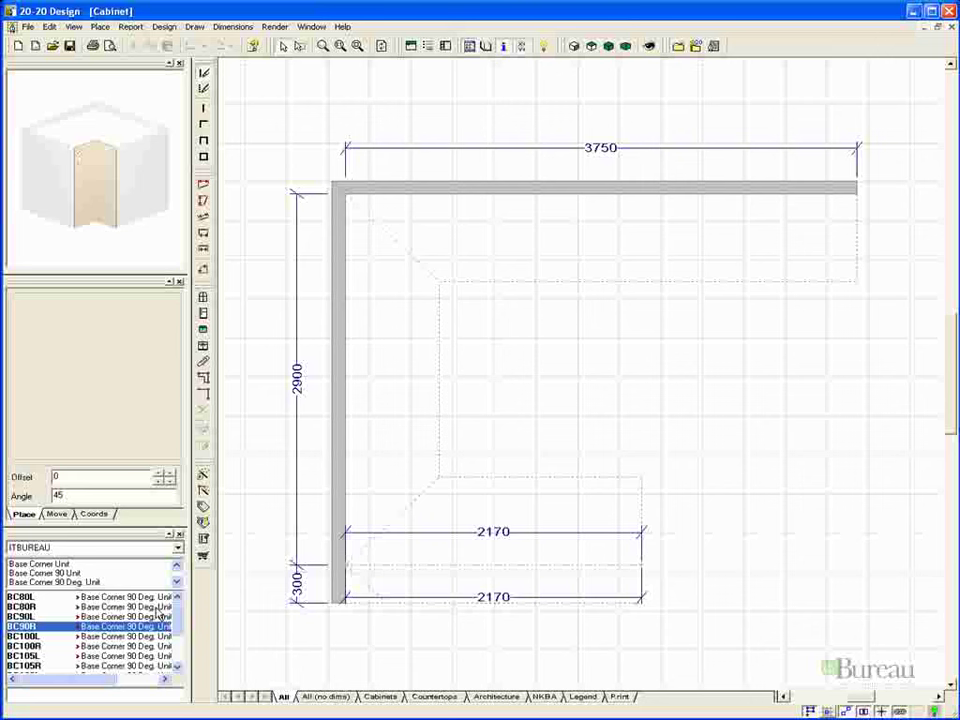
key("Down")
key("Down")
key("Down")
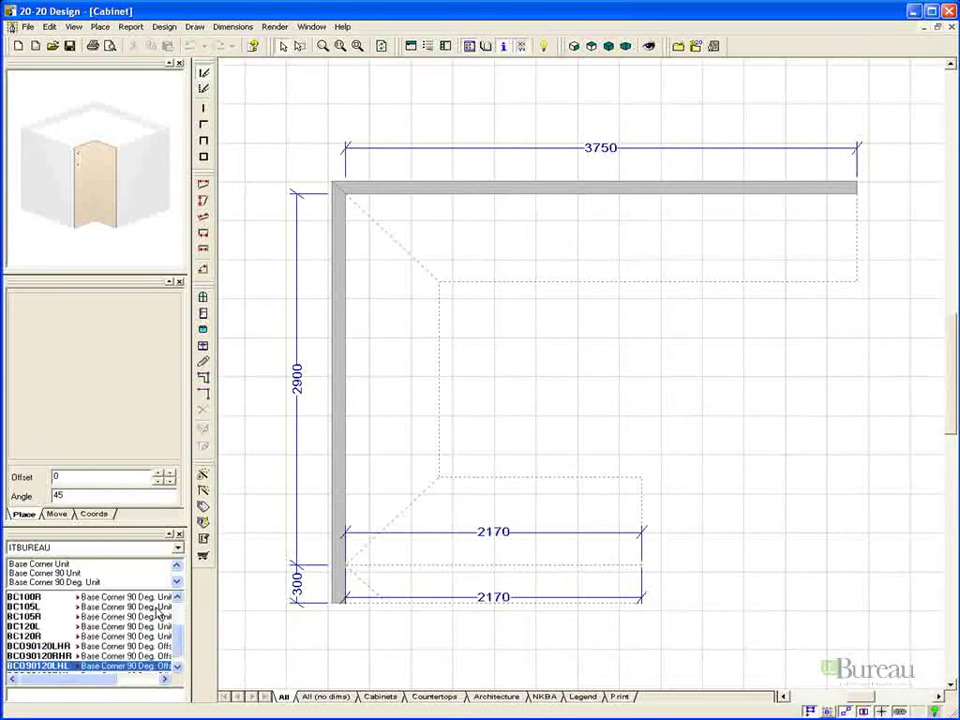
key("Down")
key("Up")
key("Up")
key("Up")
key("Up")
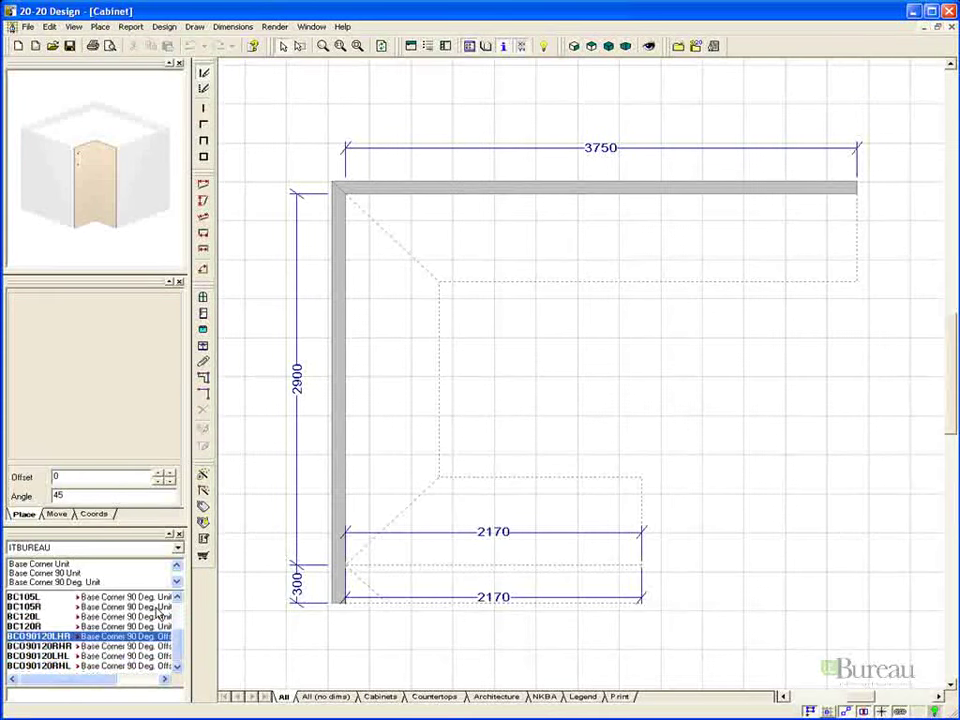
key("Up")
key("Up")
key("Up")
key("Up")
key("Up")
key("Up")
key("Up")
key("Up")
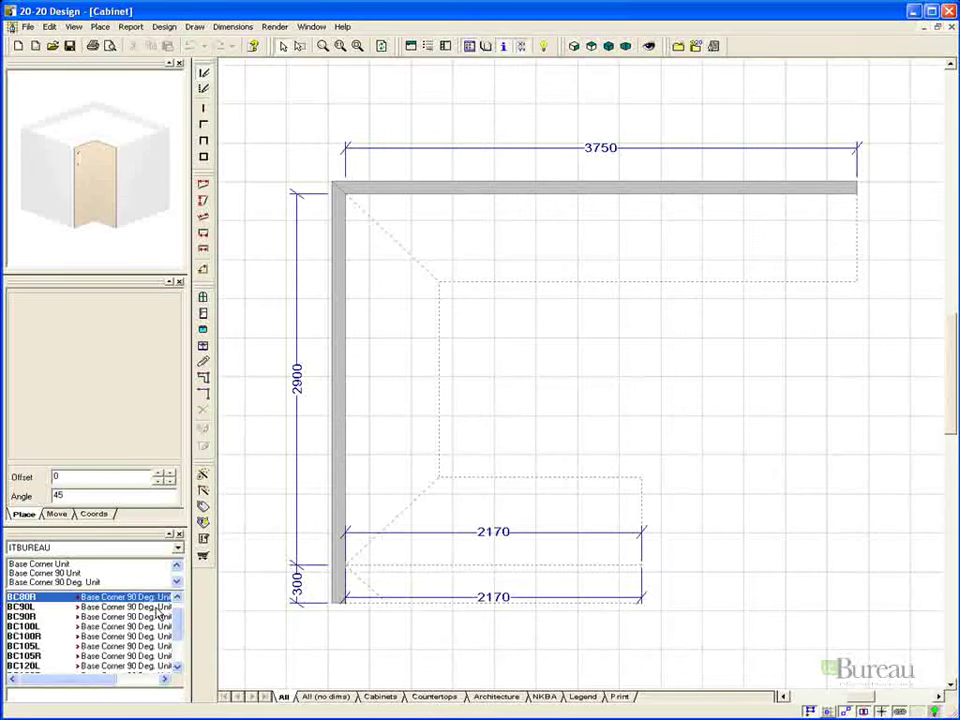
key("Up")
key("Down")
key("Down")
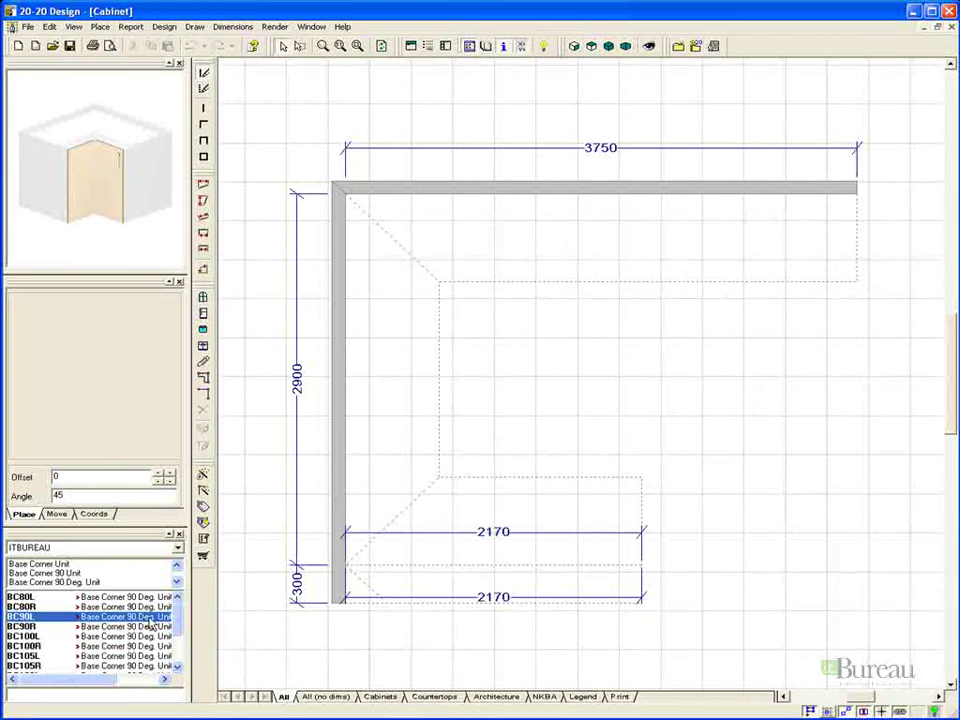
- Place the BC90L corner cabinet in the top-left wall corner, spanning 900 along both walls
double_click(150, 626)
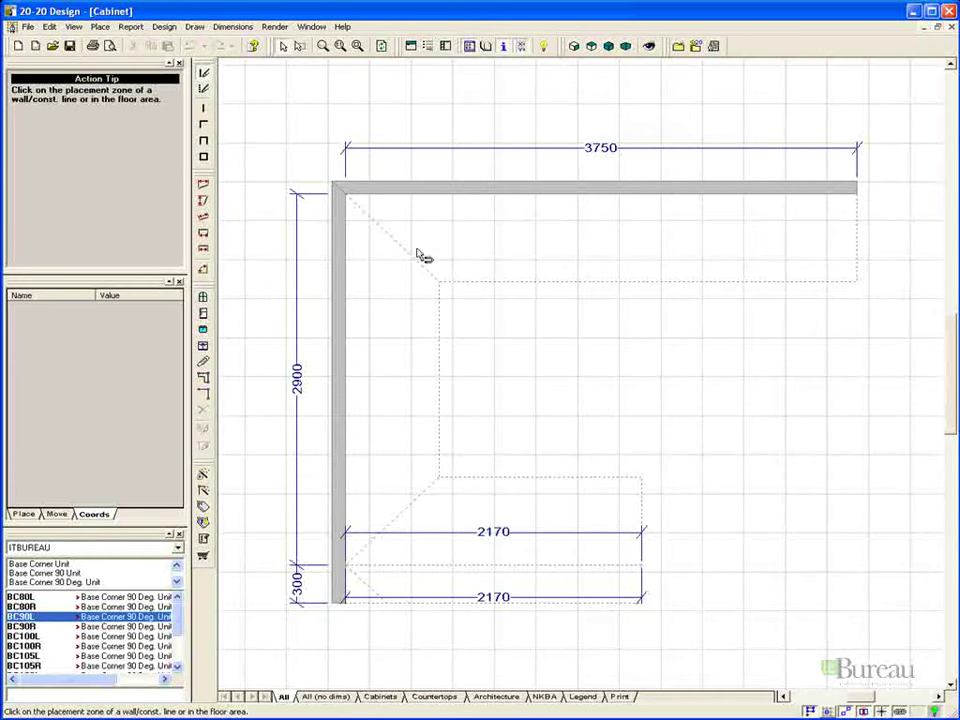
left_click(420, 253)
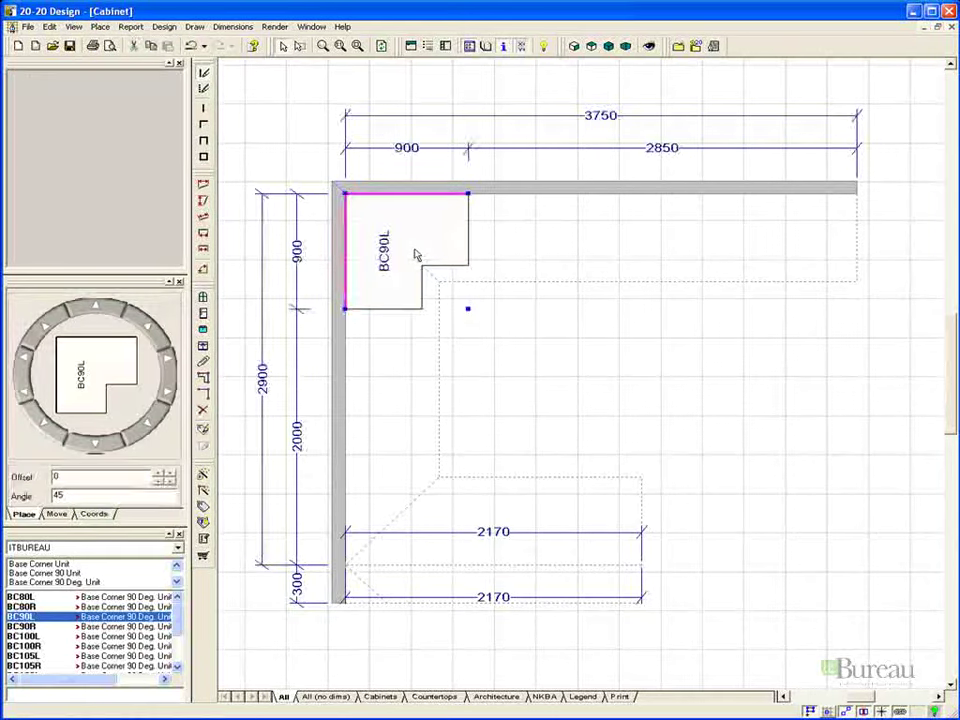
- Navigate to Base Unit > Under Bench Oven and pick UBODW60 for placement
left_click(177, 566)
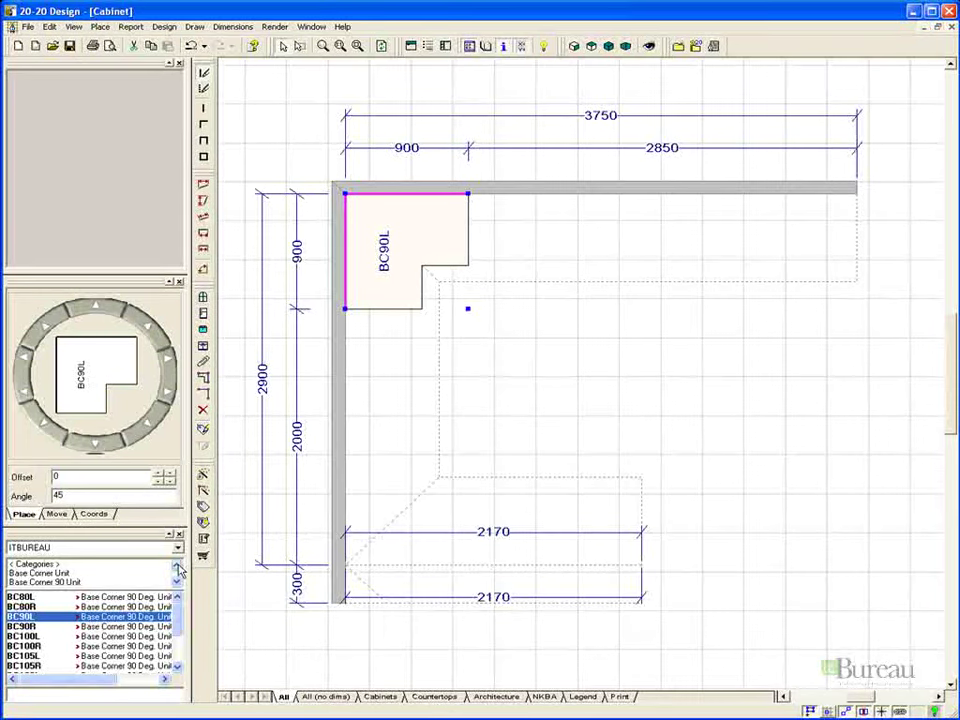
left_click(48, 566)
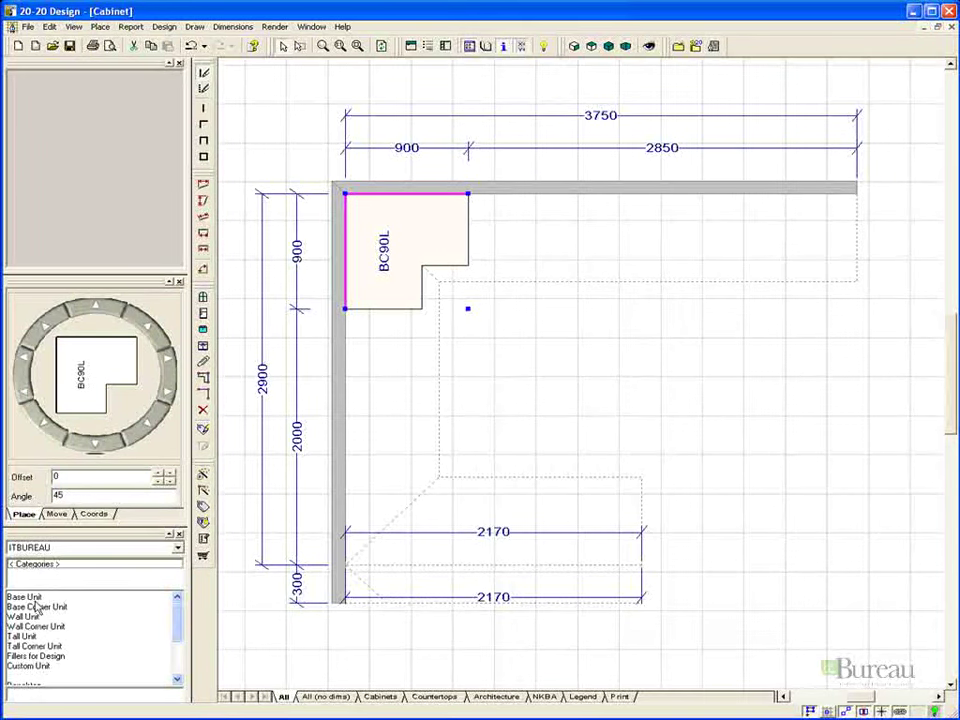
left_click(30, 598)
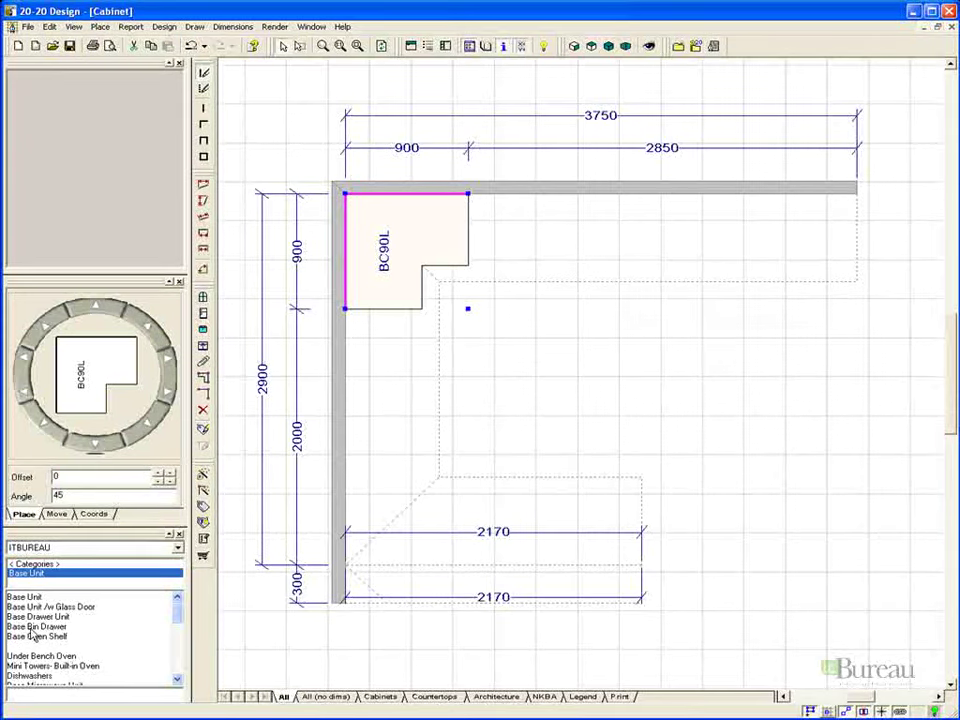
left_click(35, 657)
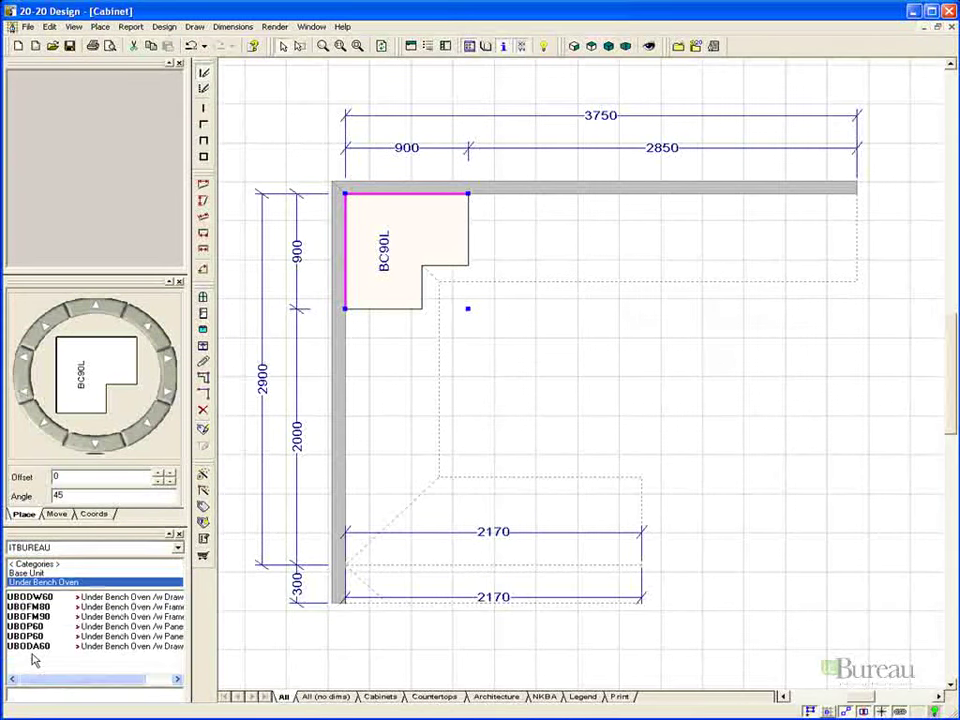
left_click(38, 598)
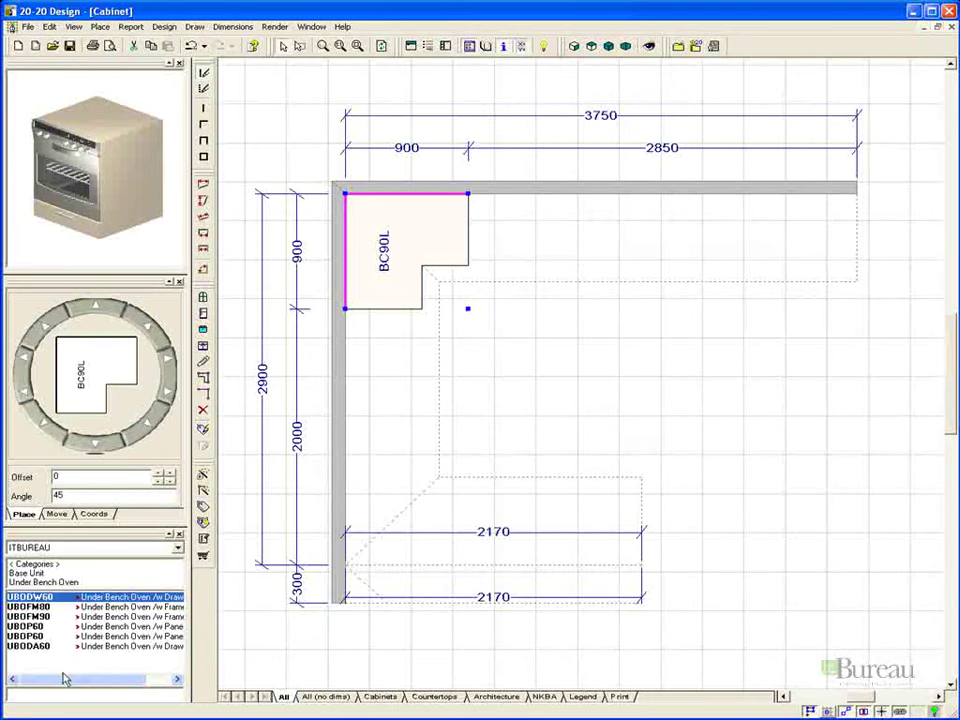
mouse_move(64, 679)
left_mouse_down()
mouse_move(110, 686)
mouse_move(66, 686)
left_mouse_up()
left_click(108, 598)
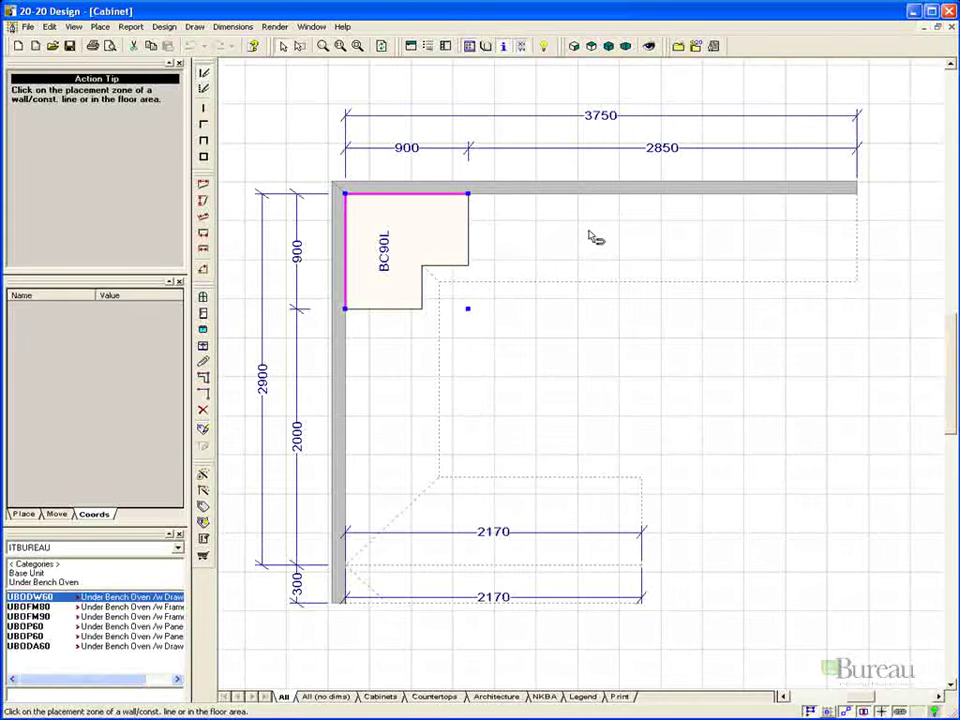
- Drop the 600-wide UBODW60 on the top wall 675 from the corner cabinet, leaving 1575
left_click(592, 237)
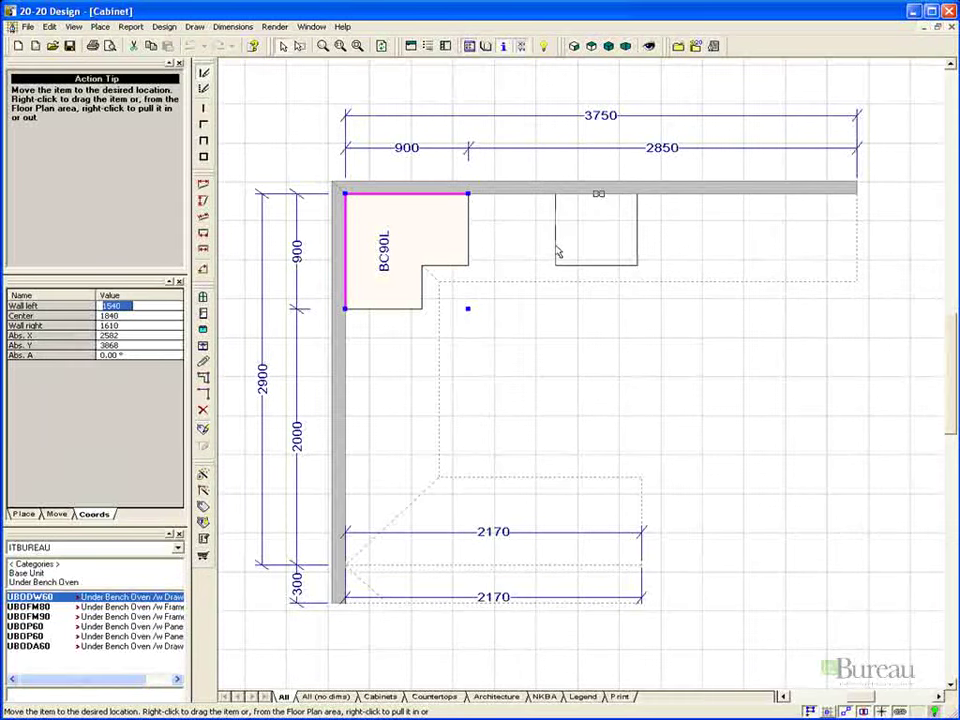
left_click(557, 252)
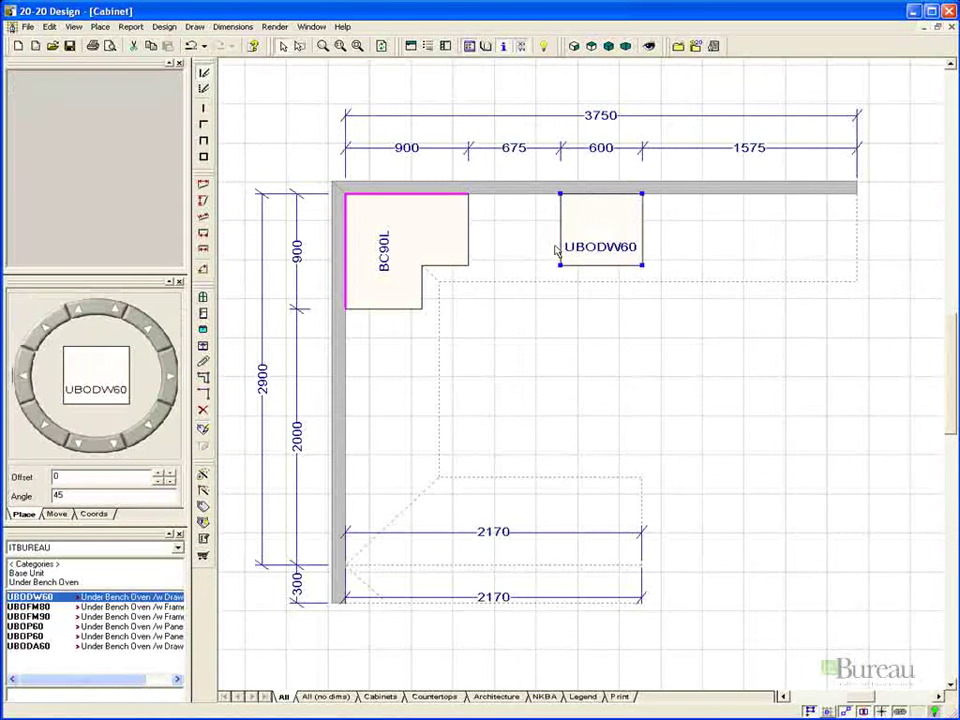
- Open the Base Unit product list and select the BT30R 300 right-hand tray unit, orbiting its preview
left_click(42, 576)
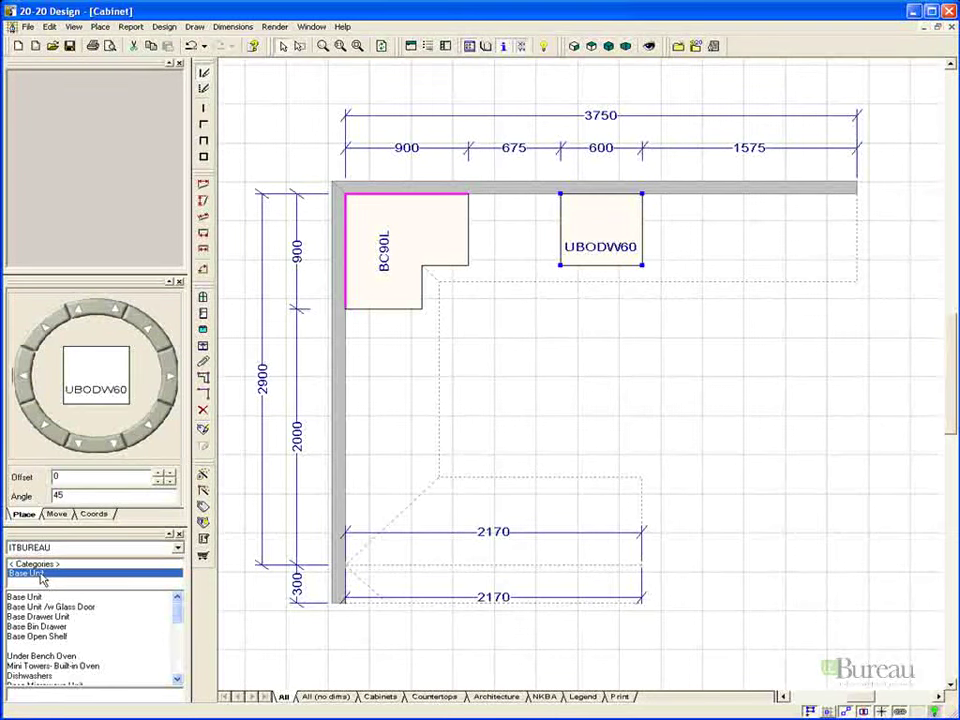
mouse_move(178, 619)
left_mouse_down()
mouse_move(178, 645)
mouse_move(177, 602)
left_mouse_up()
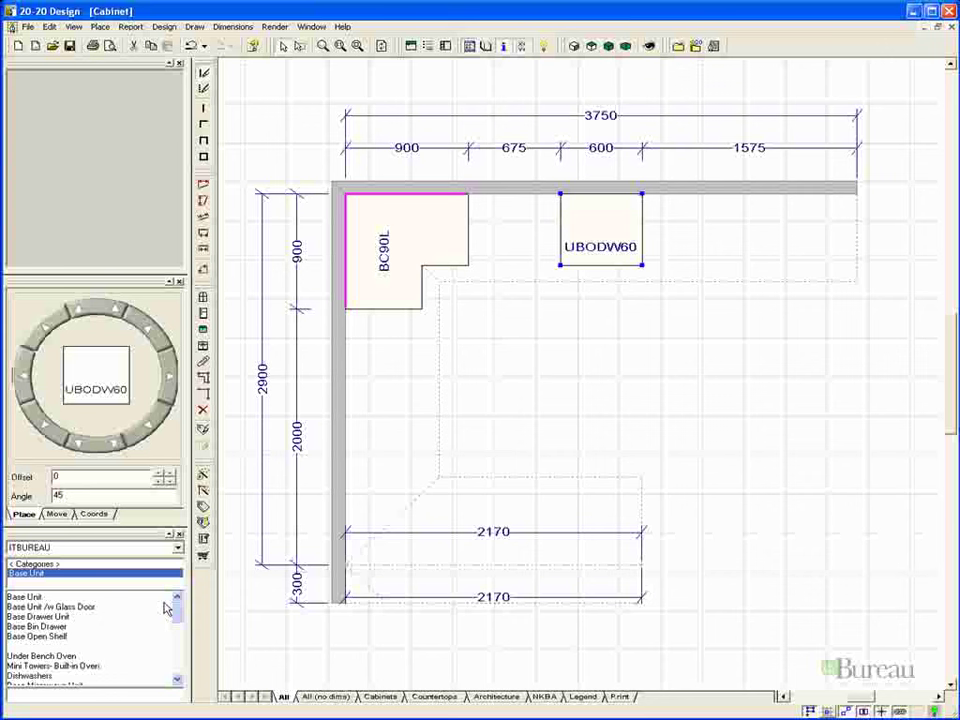
double_click(36, 598)
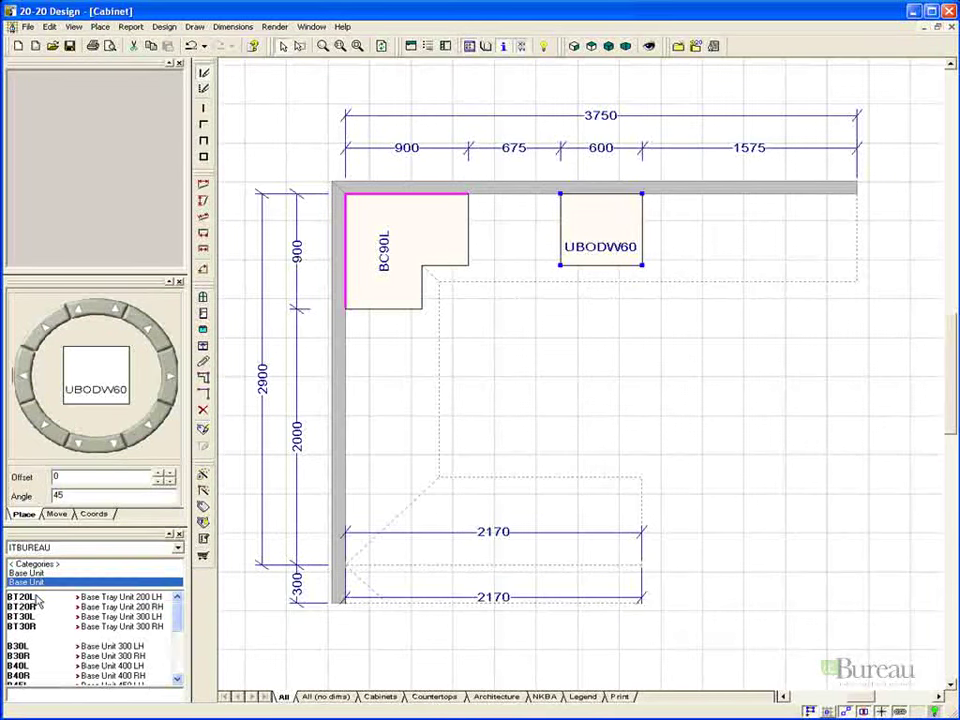
left_click(36, 656)
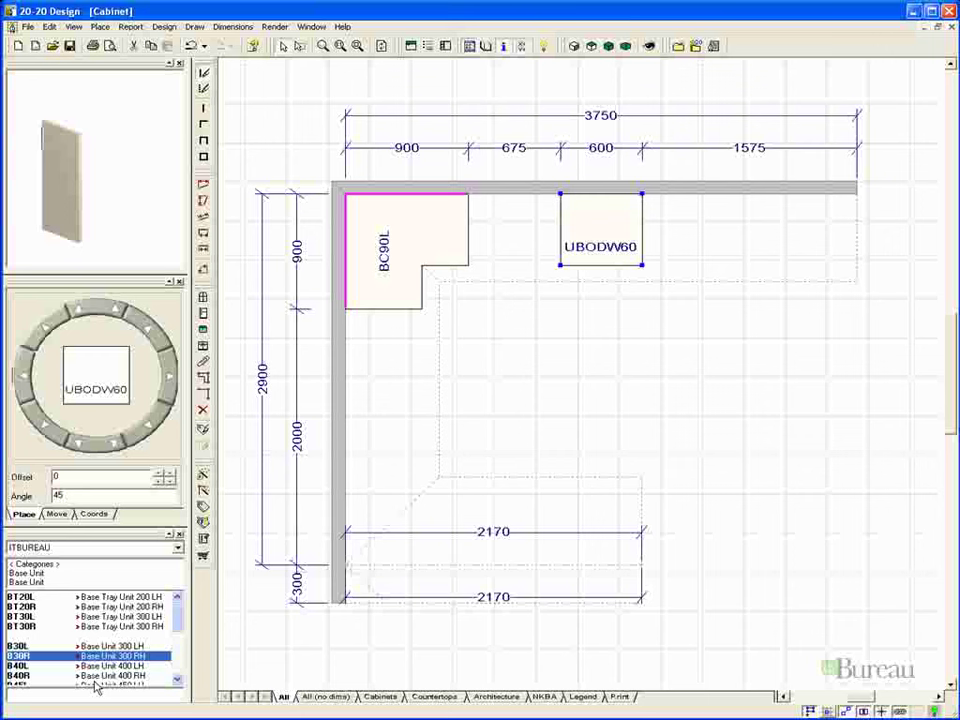
left_click(97, 627)
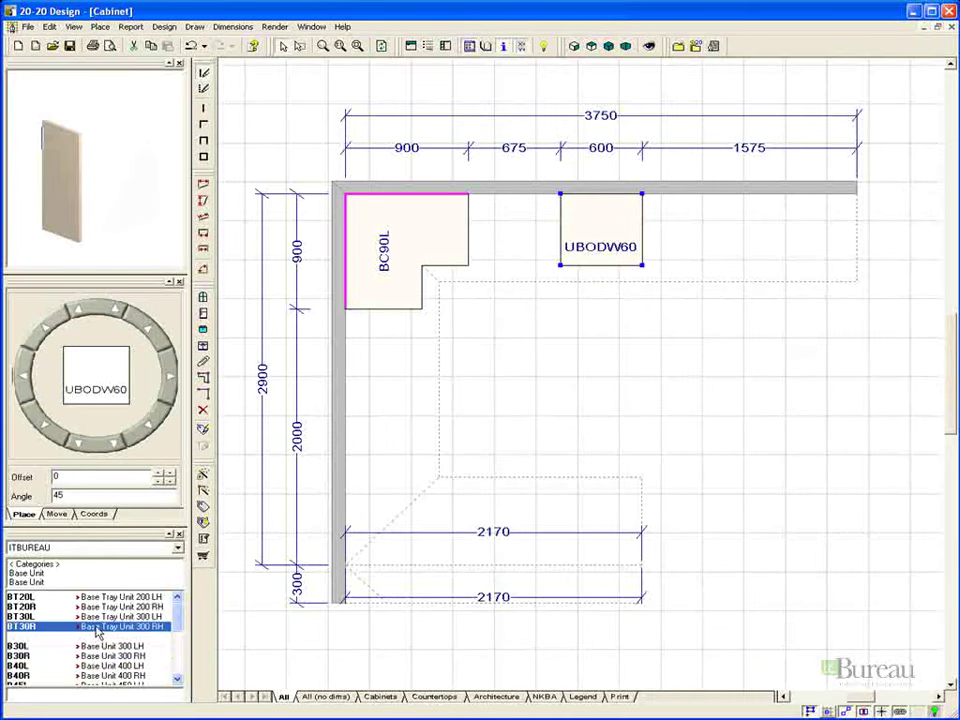
left_click_drag(107, 139, 135, 189)
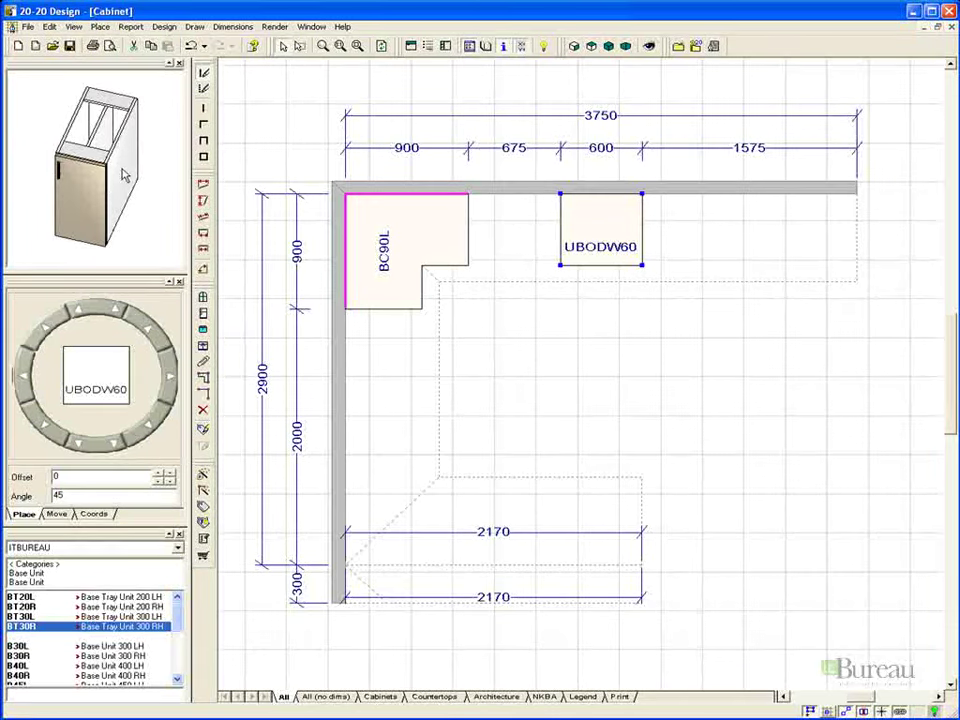
- Place the BT30R tray unit on the top wall directly right of UBODW60, leaving 1275
left_click(88, 628)
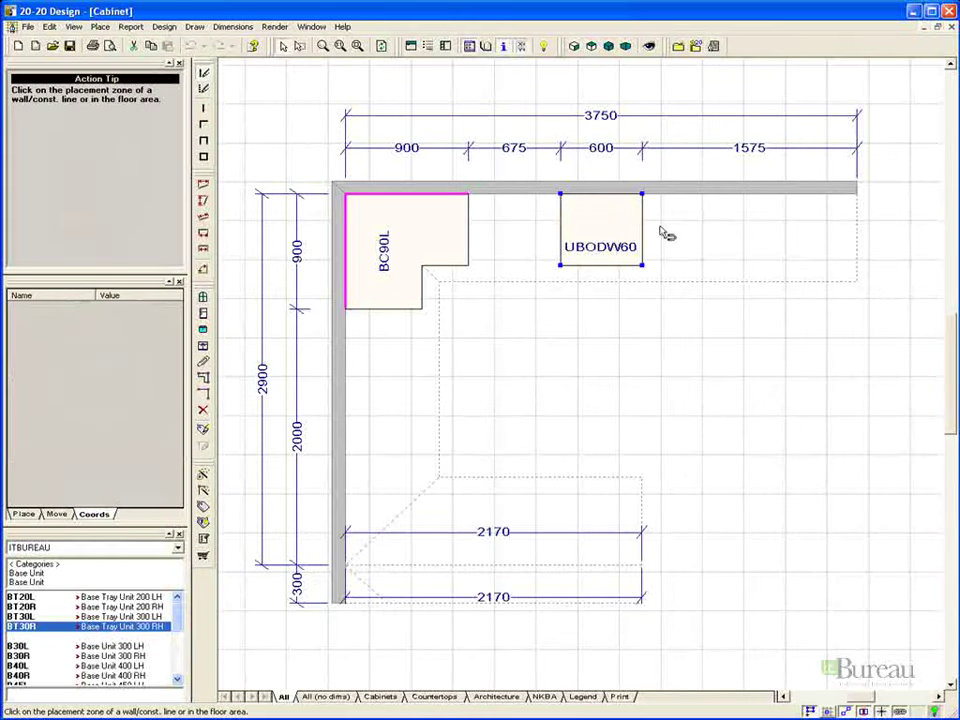
left_click(649, 195)
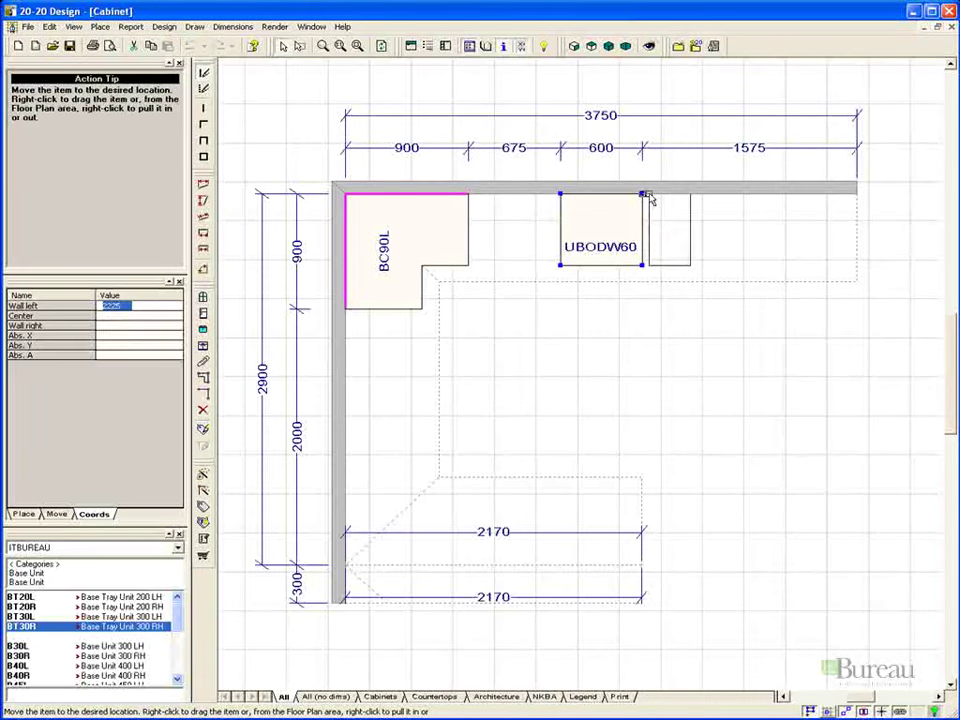
left_click(645, 200)
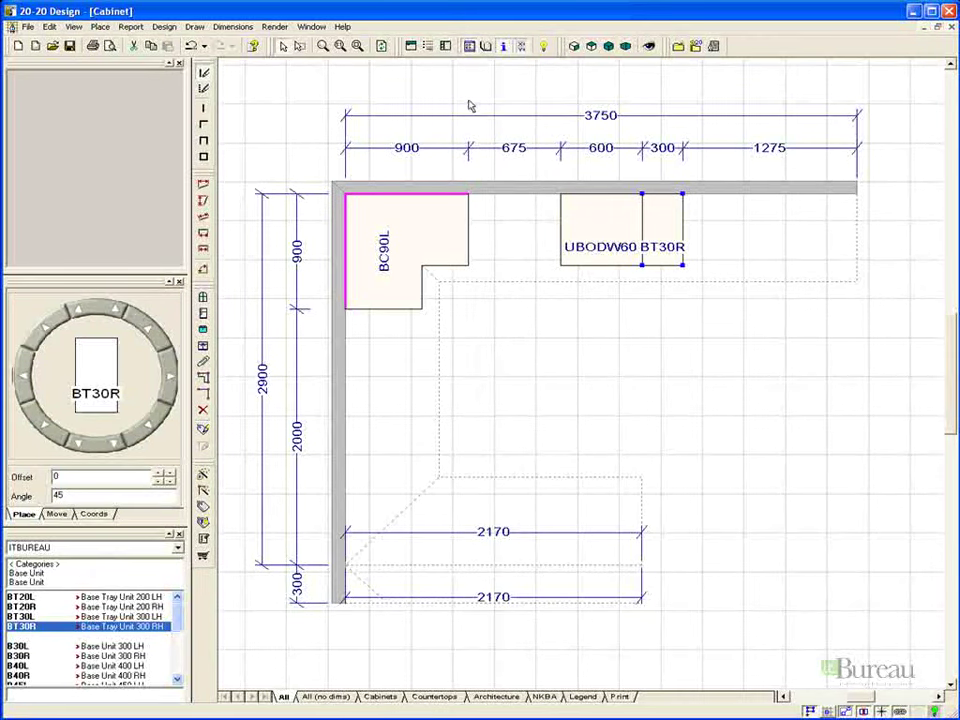
- Zoom in on UBODW60 and BT30R and open Tall Unit > 16 Tall End Panels
left_click(360, 50)
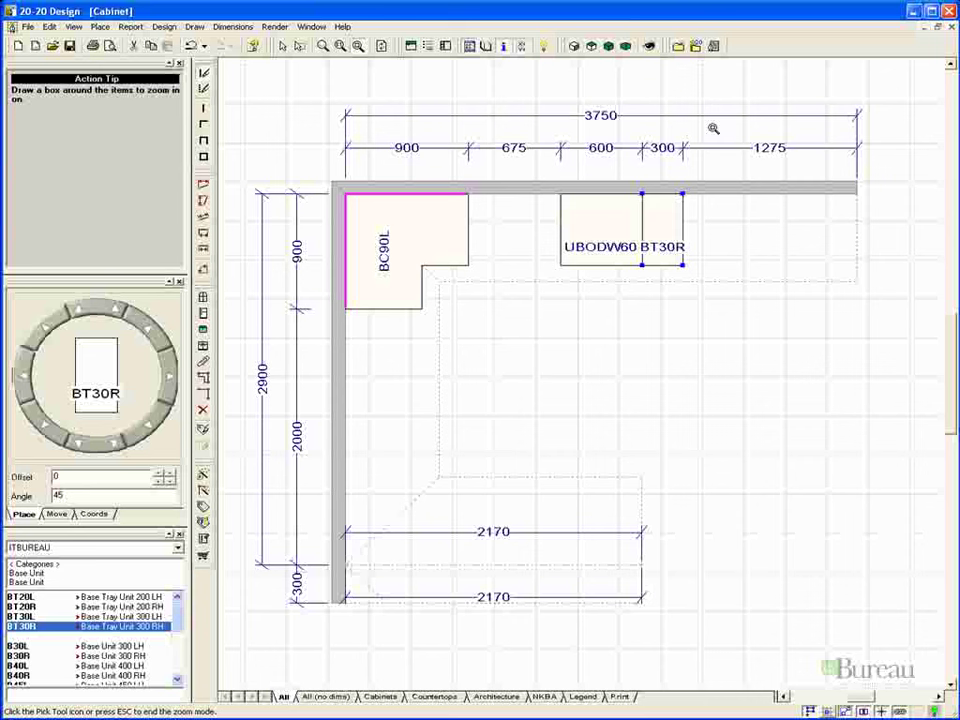
mouse_move(815, 121)
left_mouse_down()
mouse_move(810, 283)
mouse_move(561, 335)
left_mouse_up()
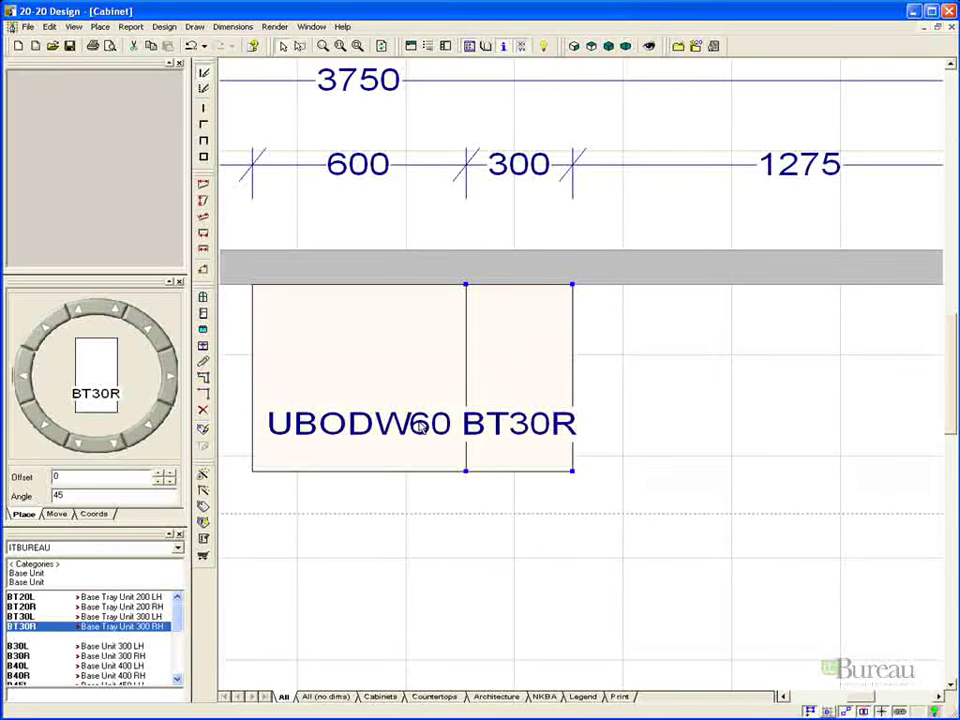
mouse_move(421, 426)
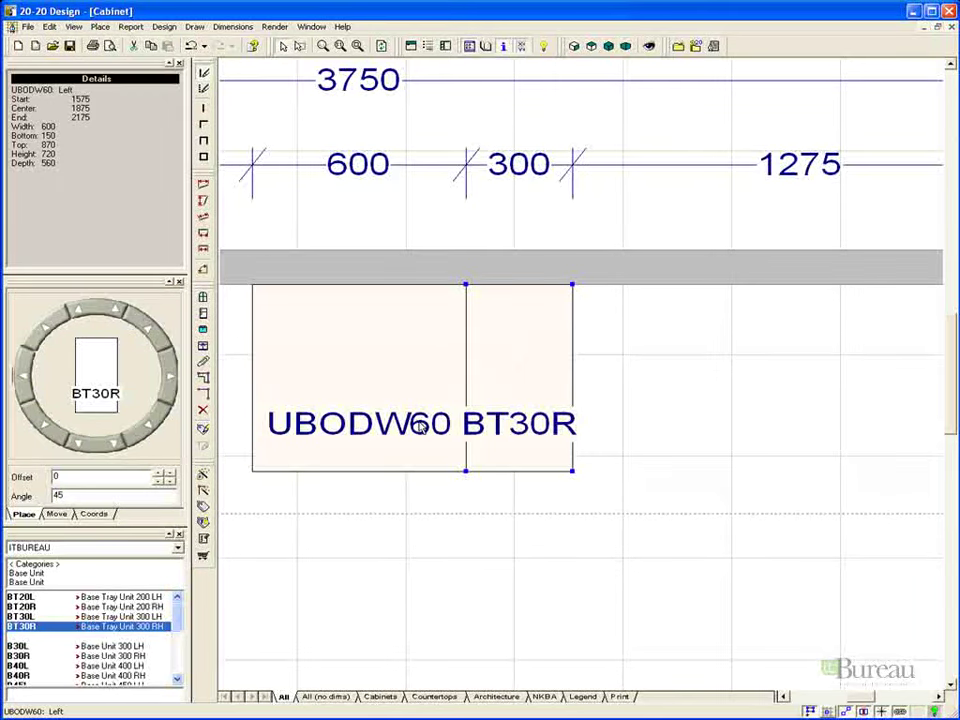
left_click(45, 565)
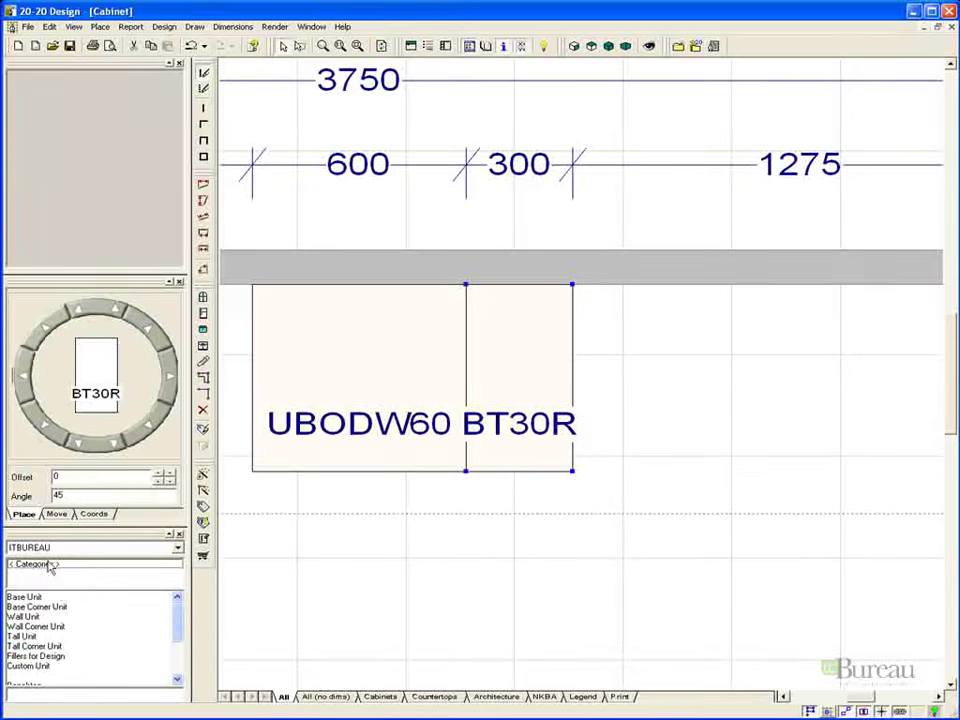
left_click(30, 637)
scroll(100, 640, "down", 6)
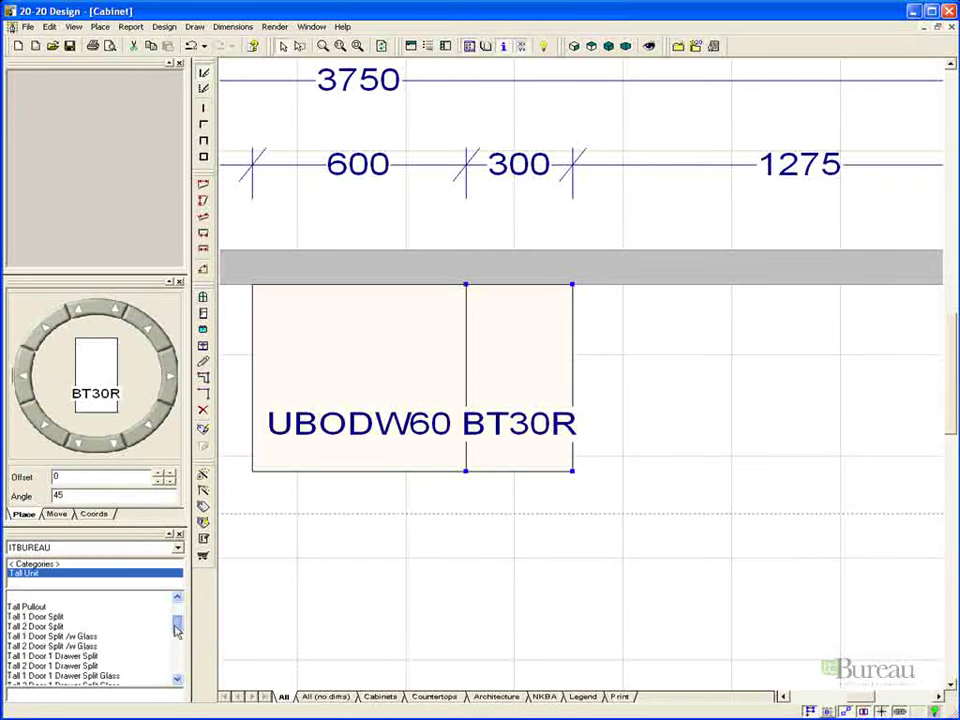
left_click(60, 666)
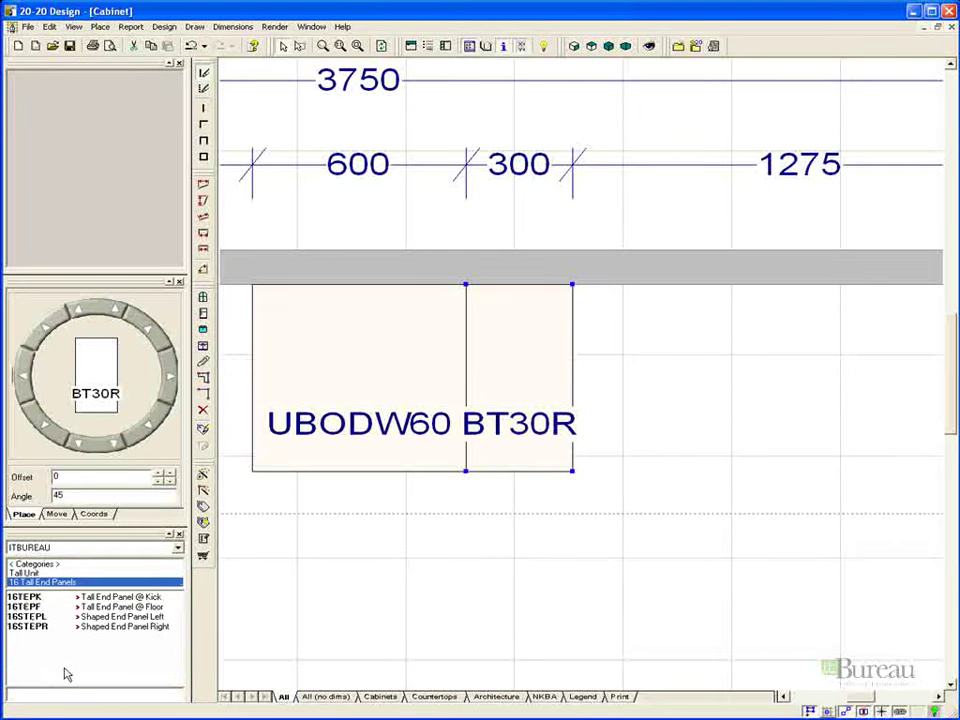
- Attach the 16TEPK end panel to BT30R's right end, leaving 1259
left_click(42, 598)
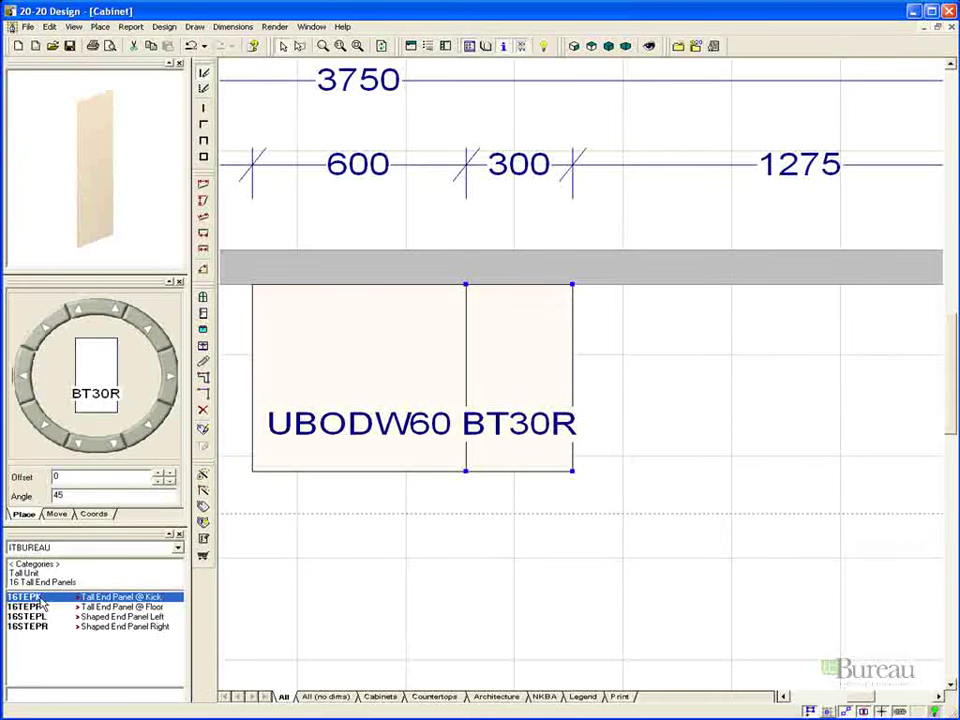
double_click(42, 598)
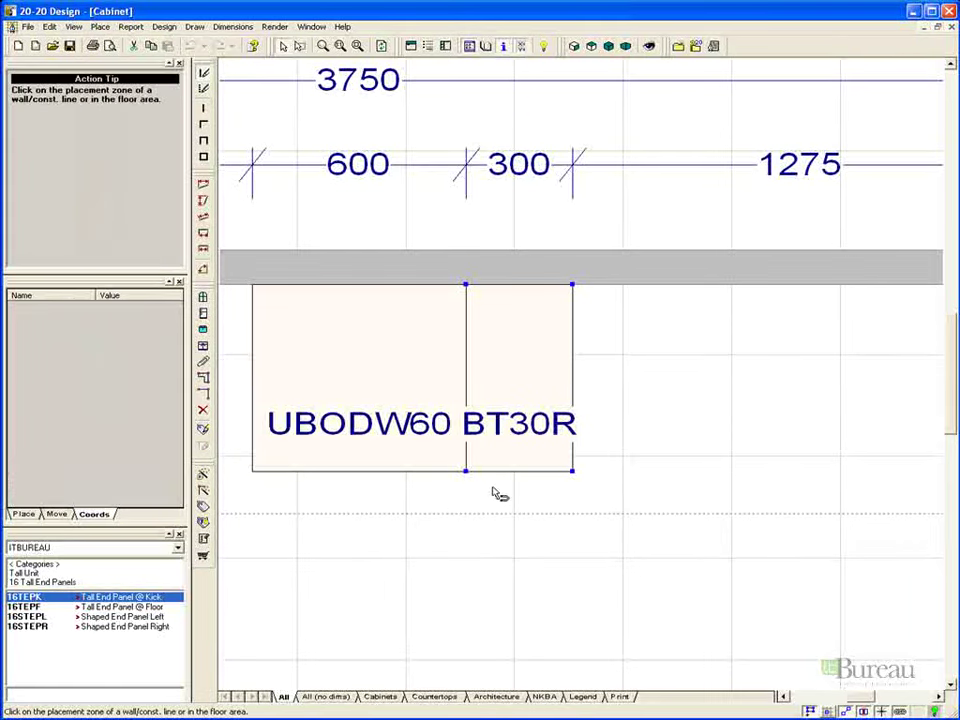
left_click(572, 470)
left_click(574, 285)
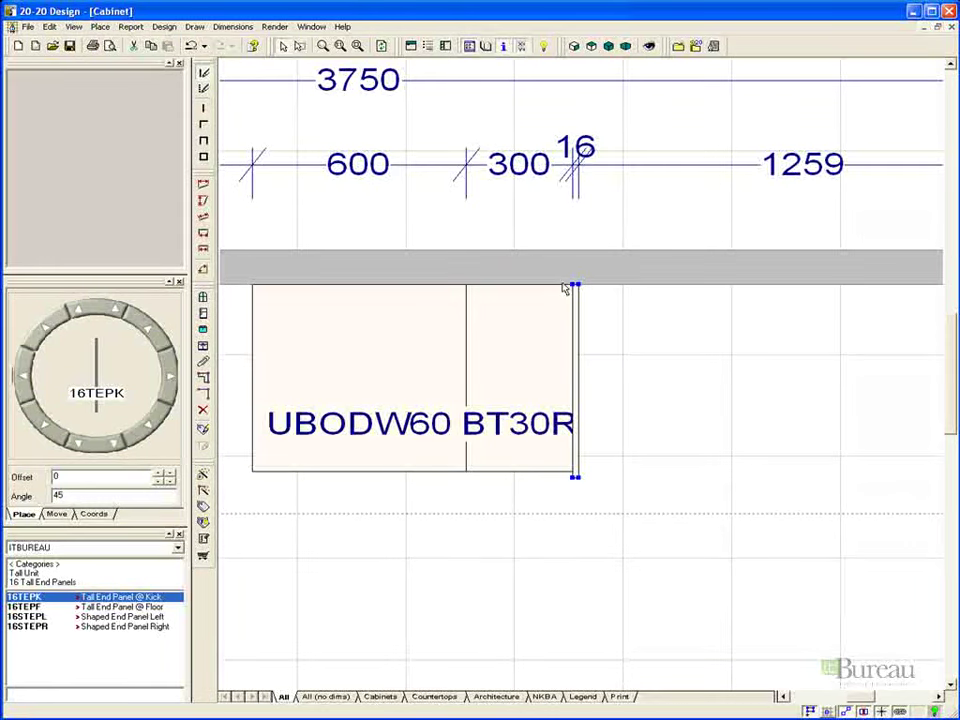
left_click(24, 573)
- Scroll the Tall Unit list and place the T80 800 two-door tall unit right of the end panel
double_click(30, 598)
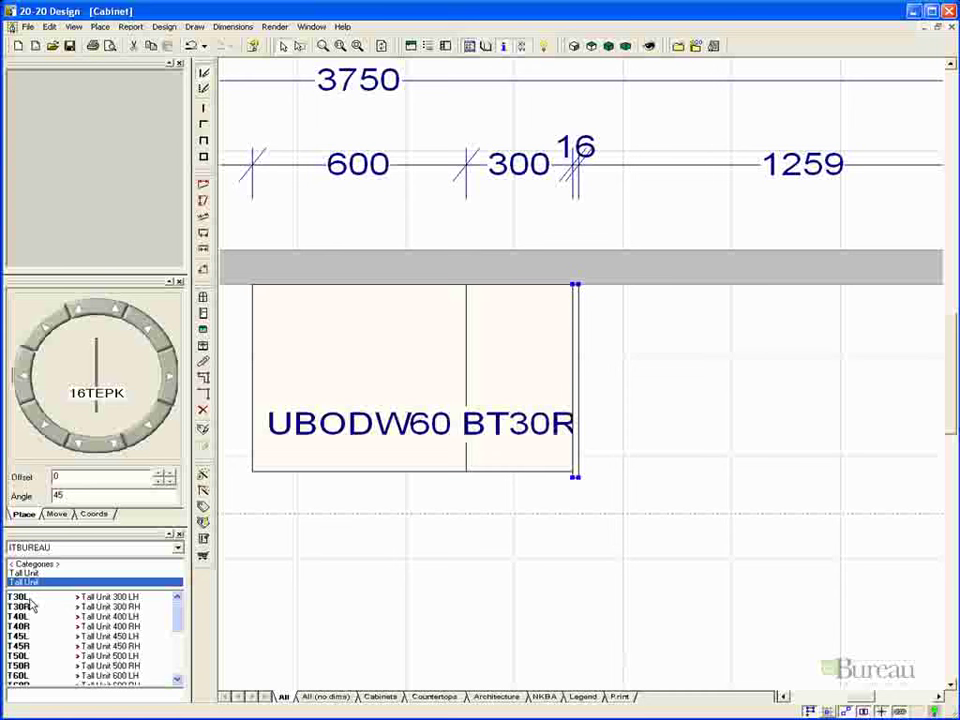
left_click(177, 680)
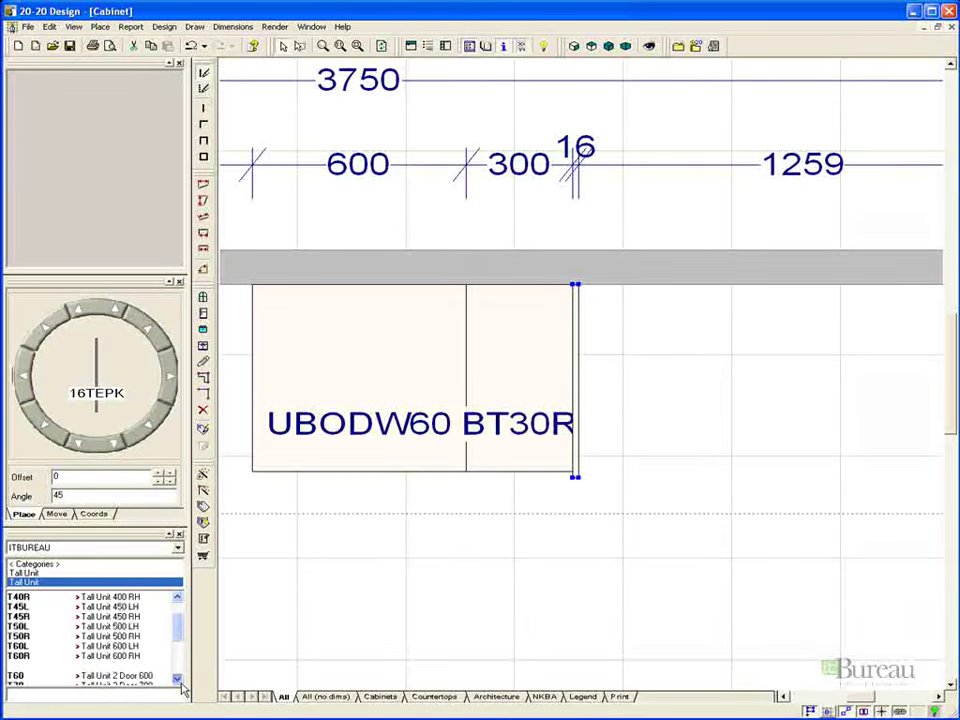
left_click(177, 680)
left_click(177, 680)
double_click(97, 666)
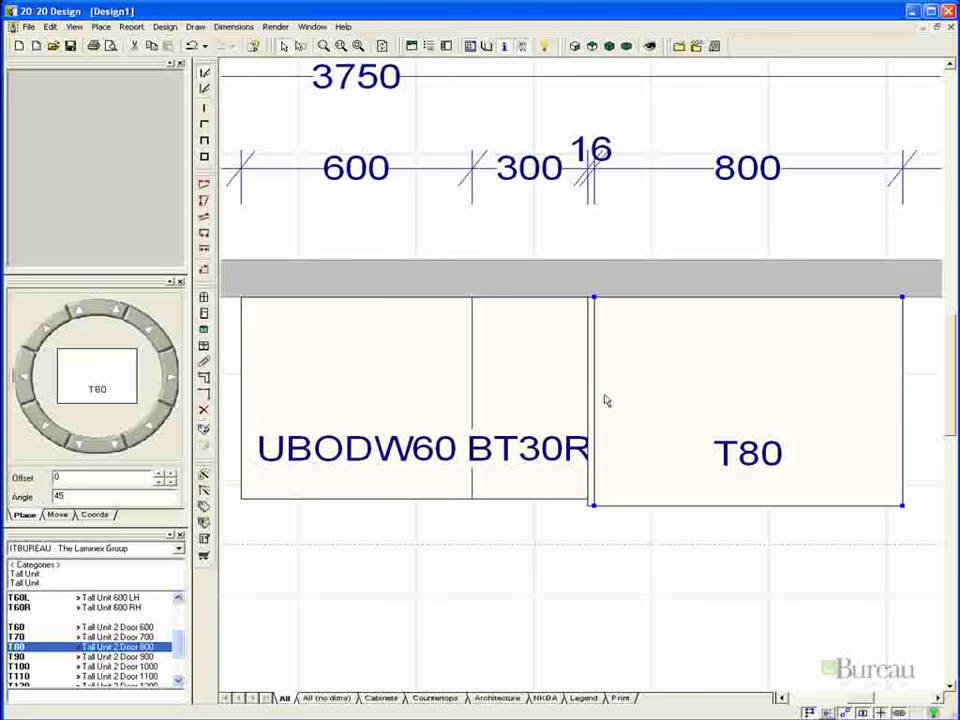
- Duplicate the 16TEPK end panel onto T80's right end, then zoom out
right_click(590, 489)
mouse_move(635, 491)
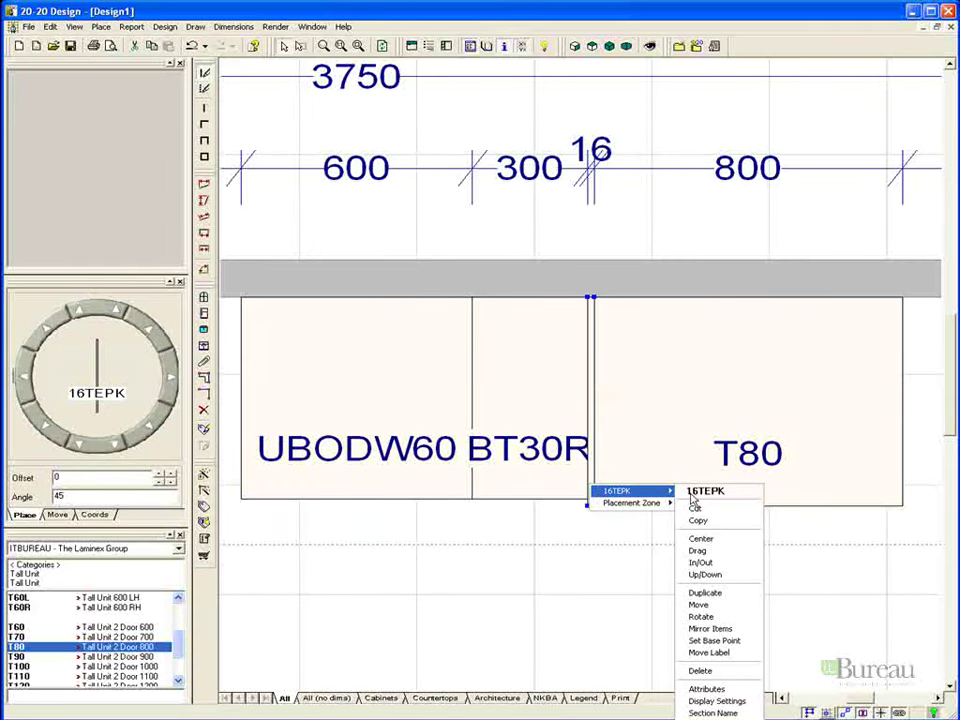
left_click(688, 591)
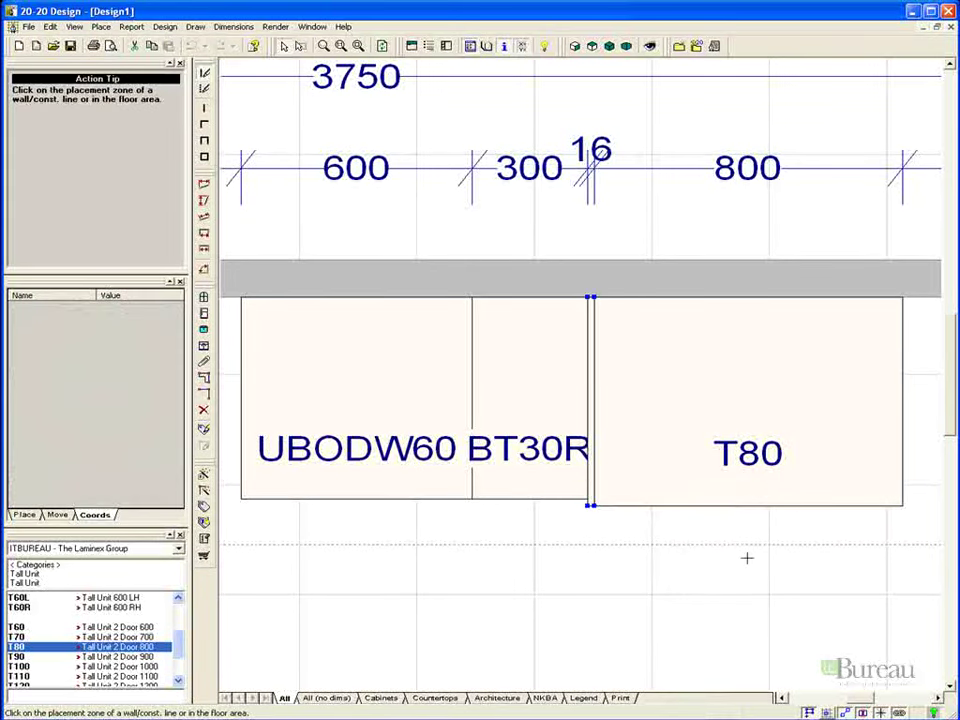
left_click(907, 490)
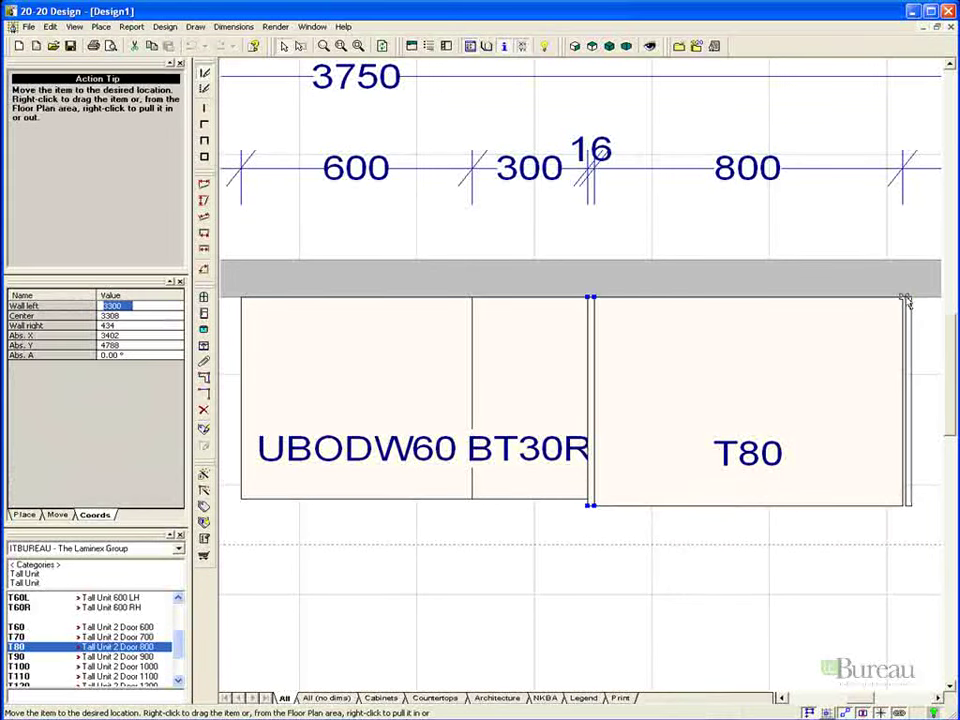
left_click(908, 303)
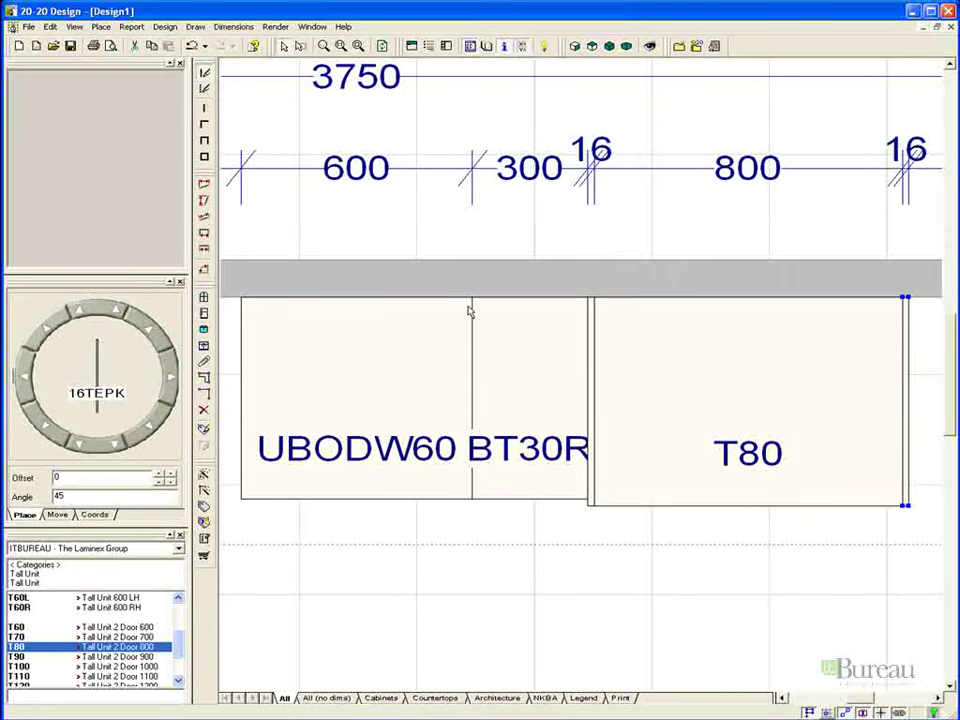
scroll(489, 324, "down", 2)
scroll(489, 324, "down", 3)
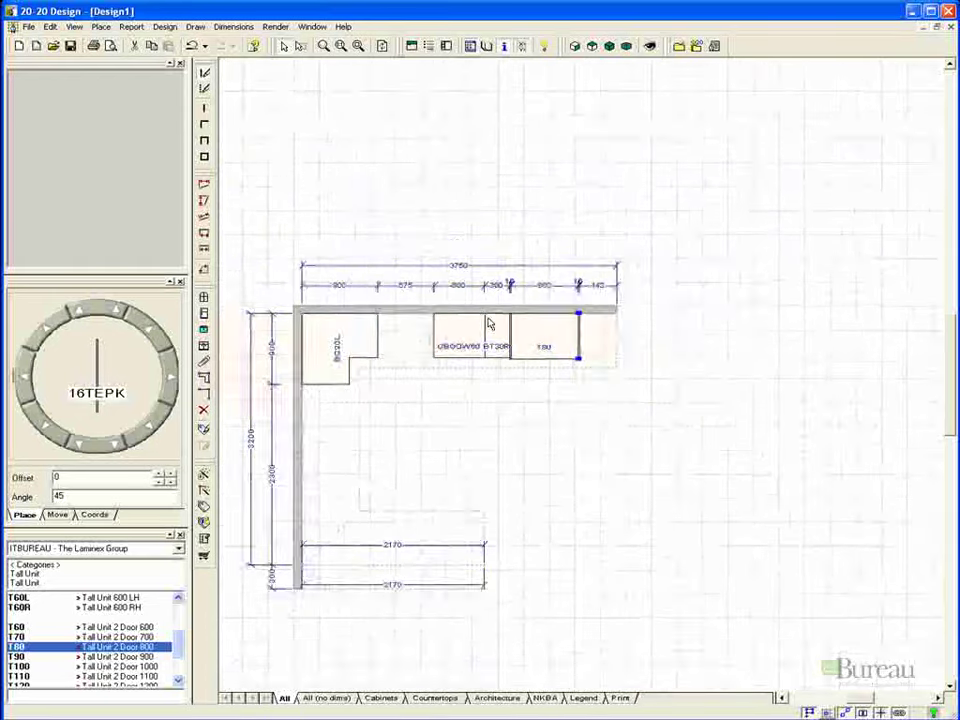
- Zoom to fit the whole L-shaped design in view
left_click(323, 45)
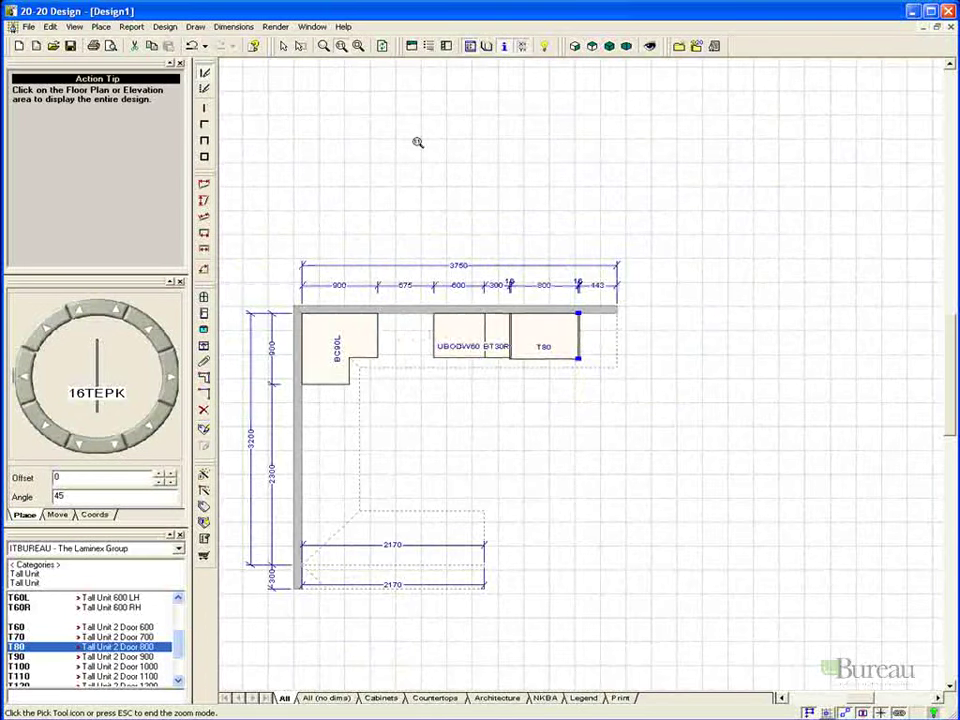
left_click(450, 175)
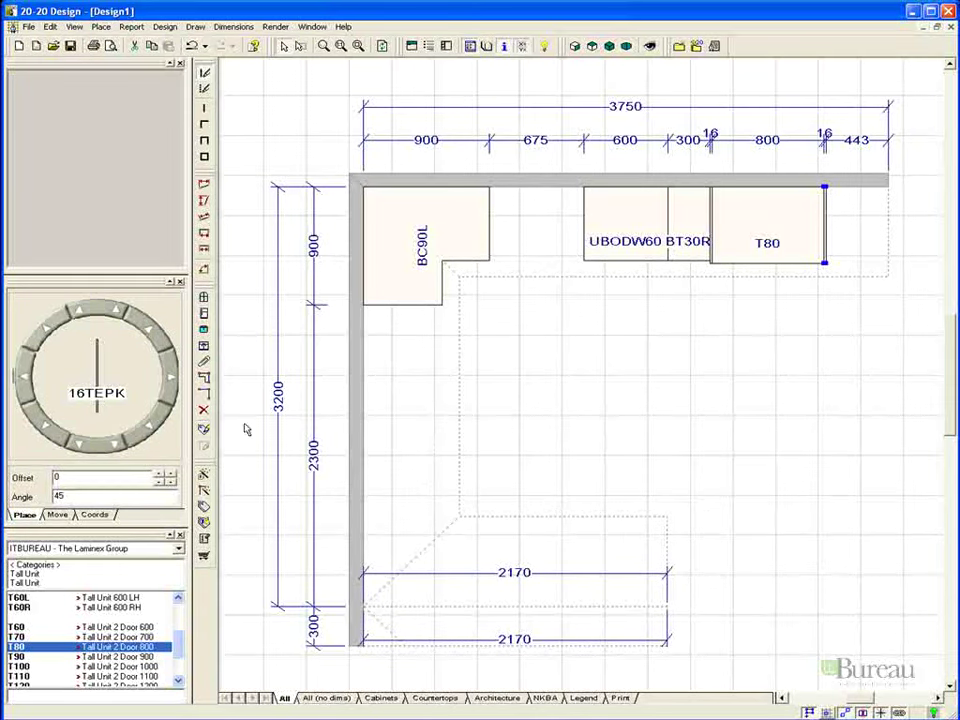
- Select the 700 three-drawer unit B3D70 under Base Unit > Base Drawer Unit > Base 3 Drawer Unit
left_click(55, 566)
left_click(55, 566)
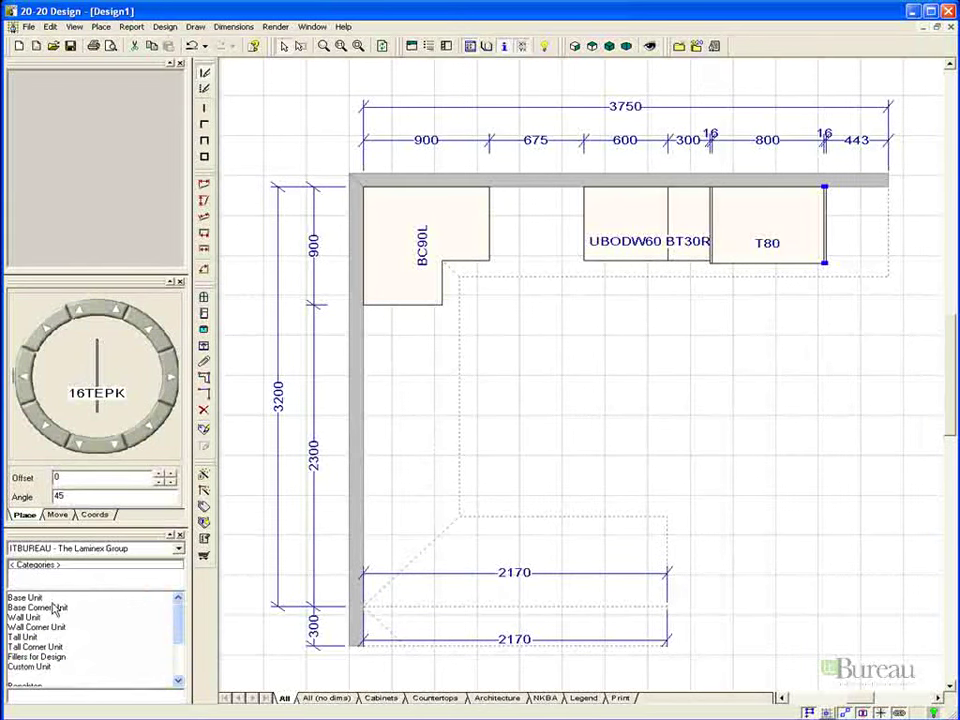
left_click(39, 600)
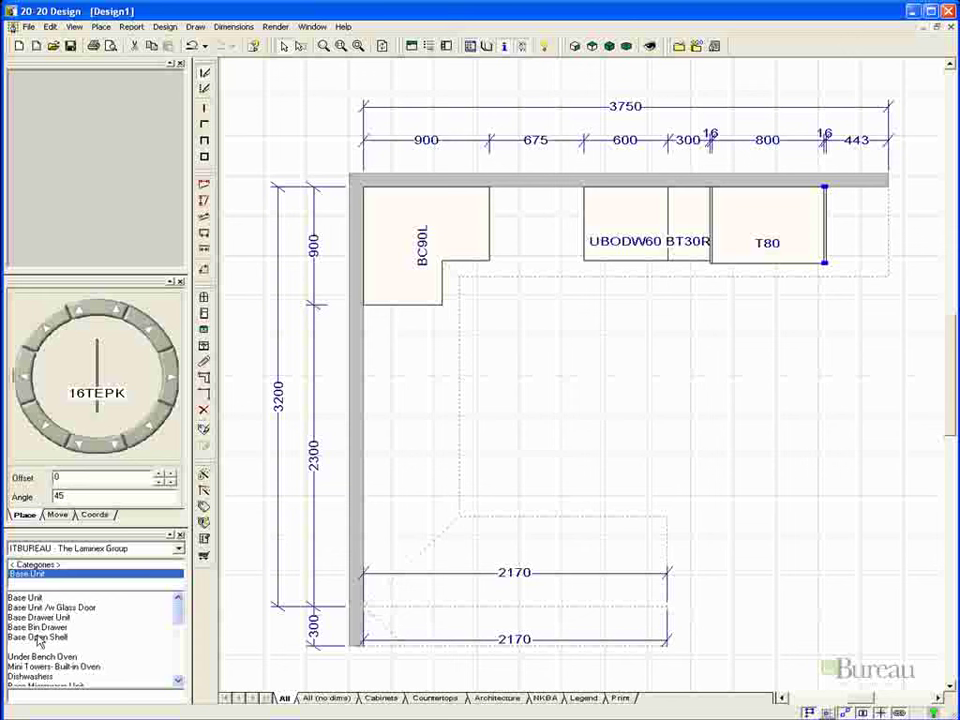
left_click(38, 618)
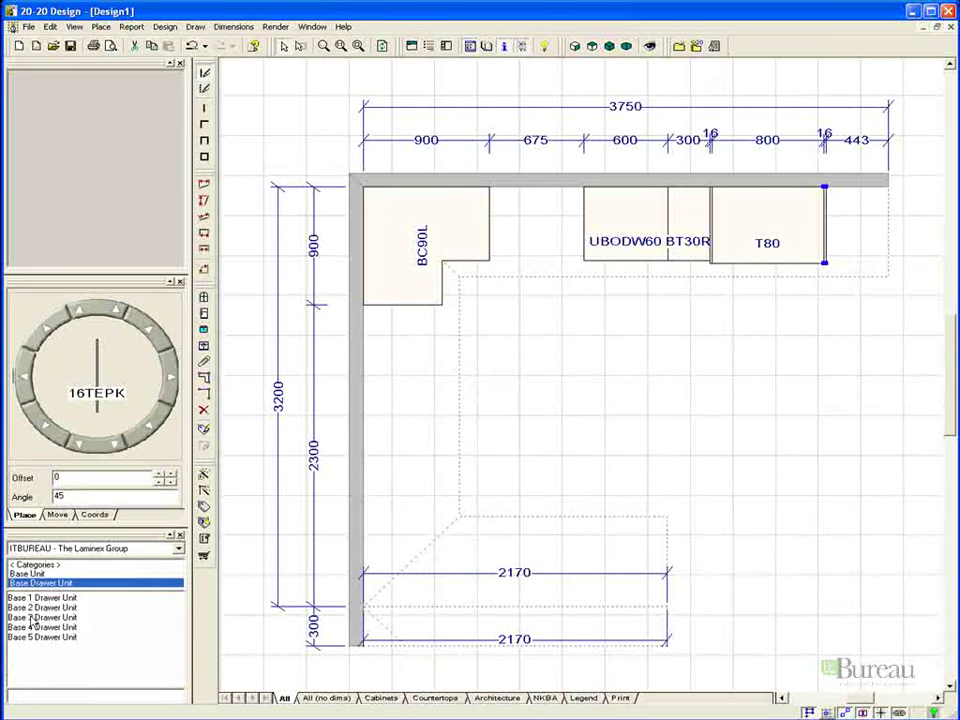
left_click(34, 617)
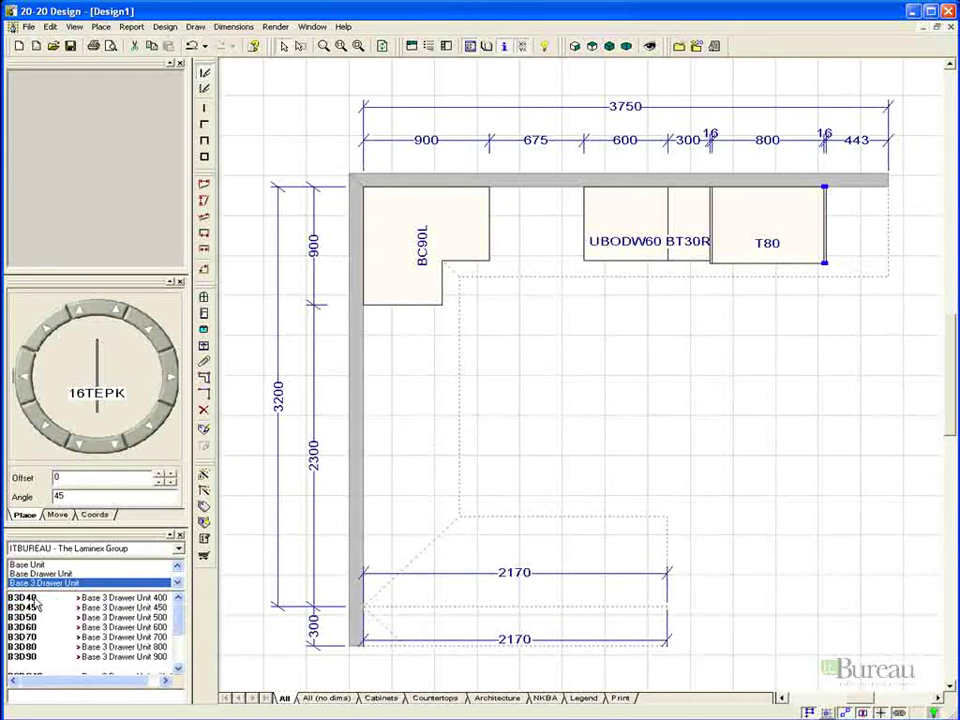
left_click(31, 638)
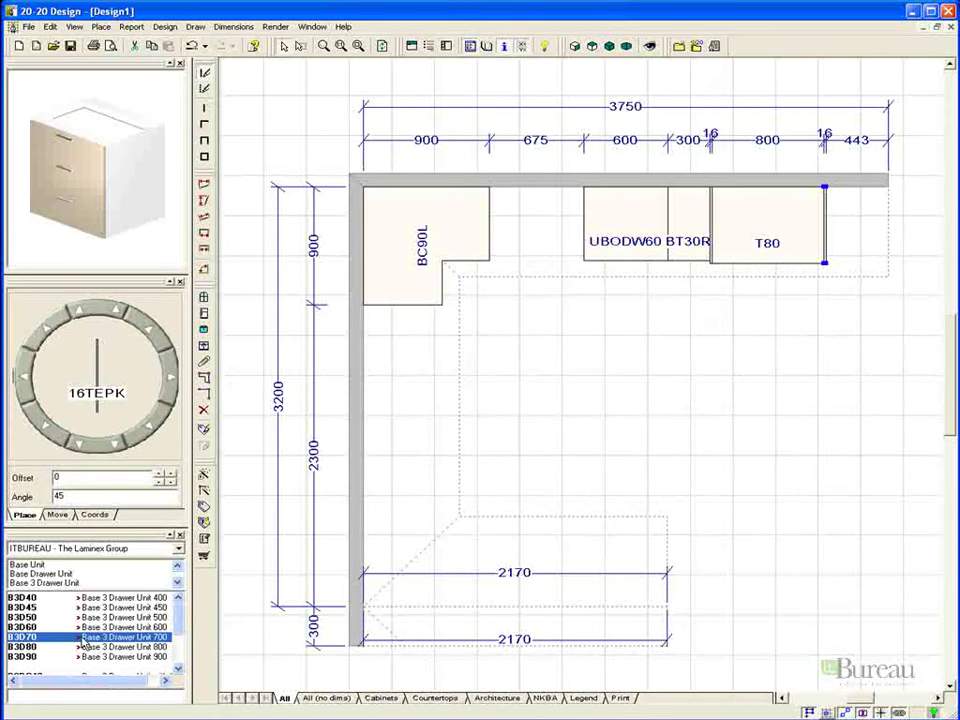
- Place the B3D70 drawer unit in the wall gap between BC90L and UBODW60
left_click(86, 643)
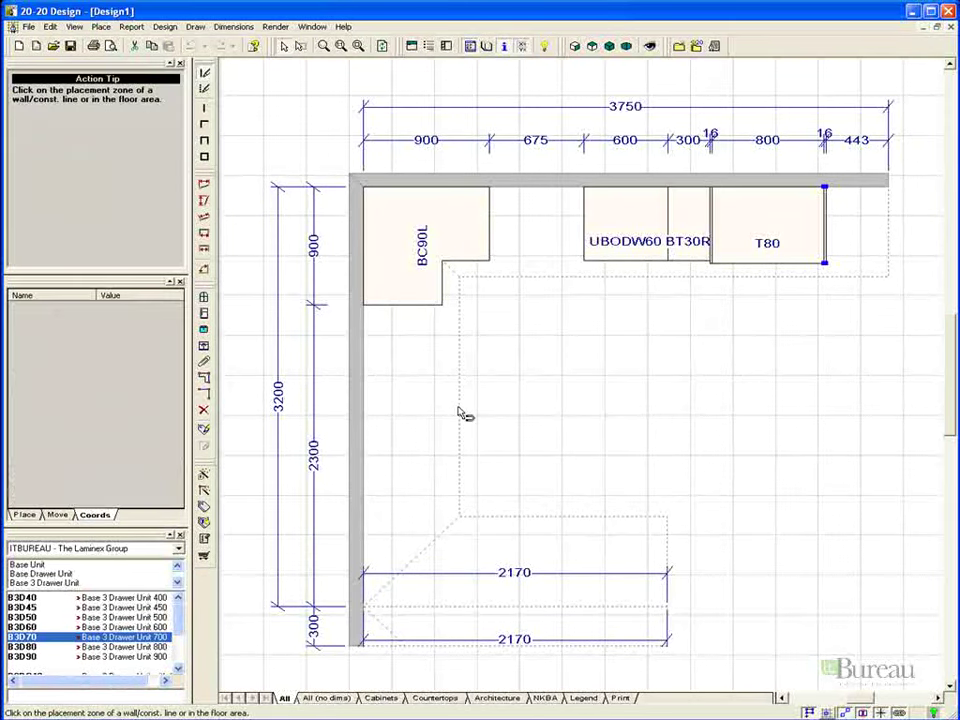
left_click(530, 276)
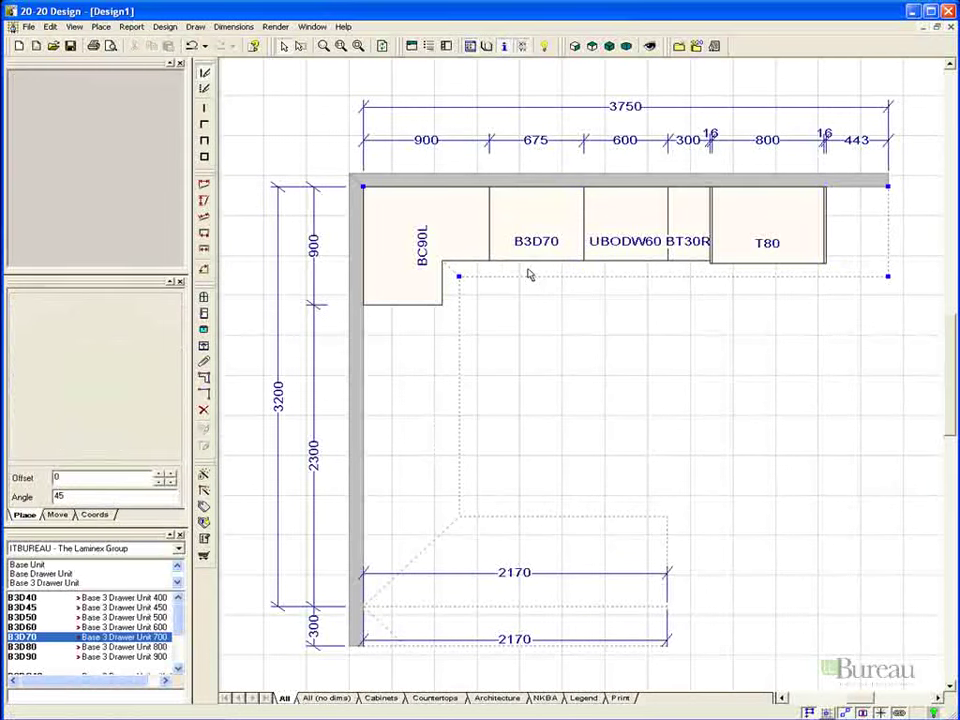